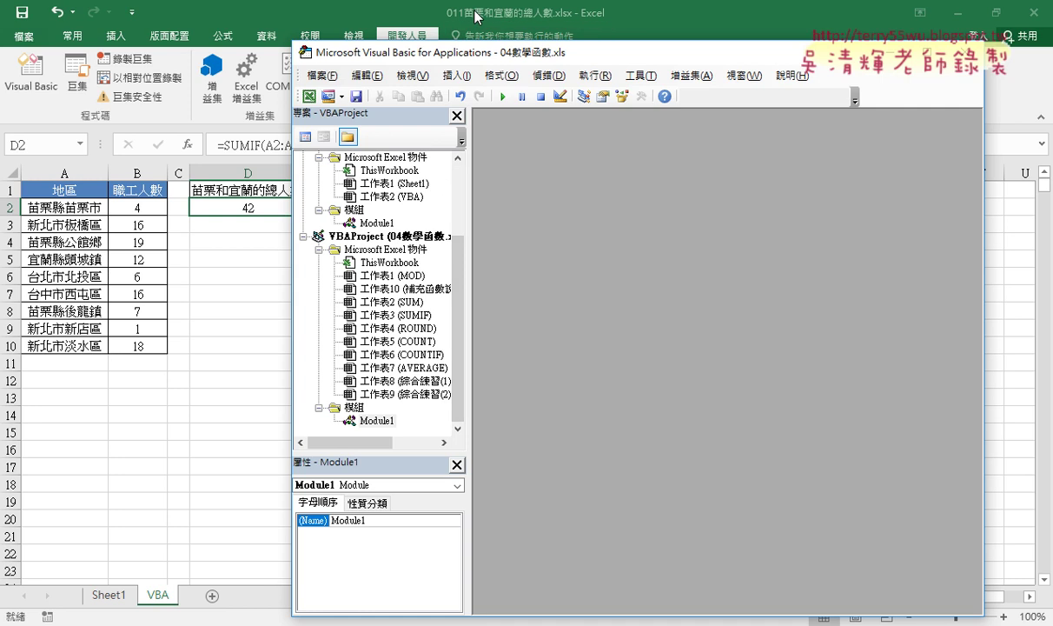
Step: Widen the Project Explorer and open the 011 workbook's empty Module1 code window
{"action": "left_click", "coordinate": [458, 251]}
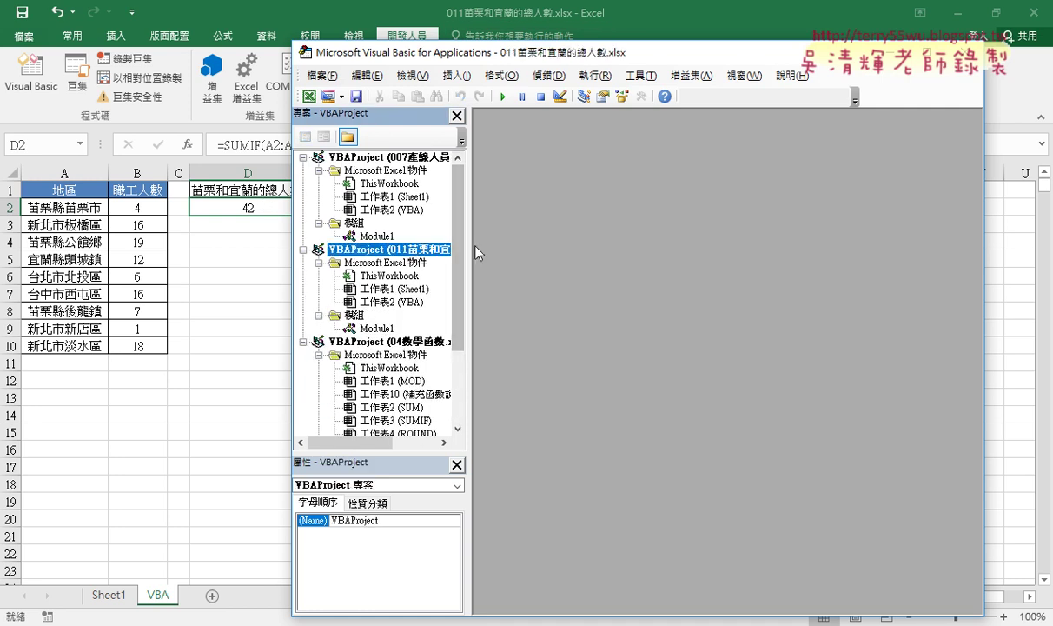
{"action": "left_click_drag", "start_coordinate": [469, 252], "coordinate": [539, 250]}
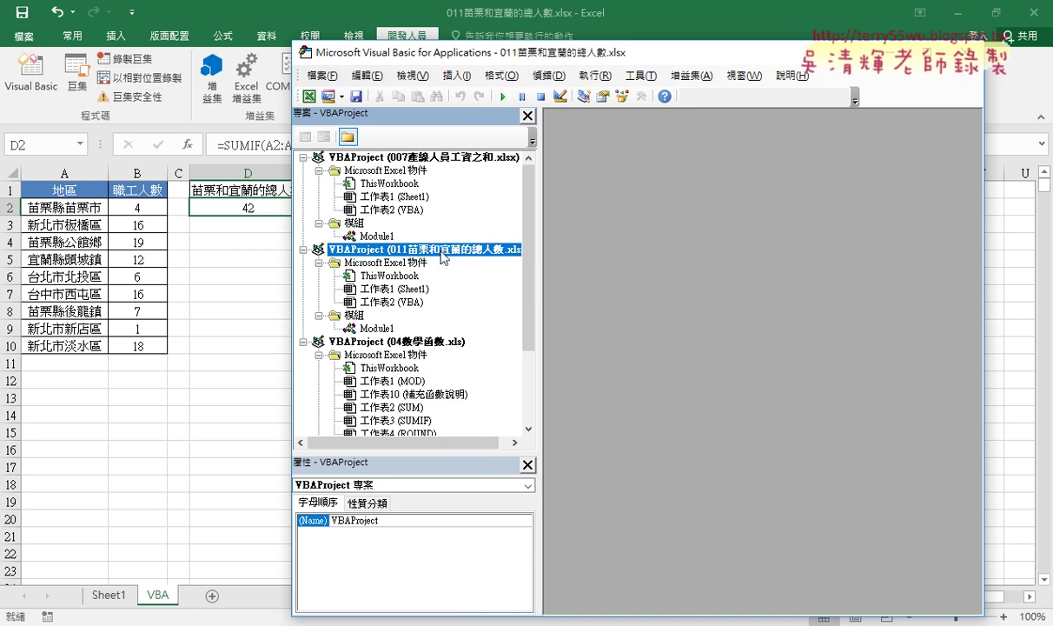
{"action": "double_click", "coordinate": [380, 333]}
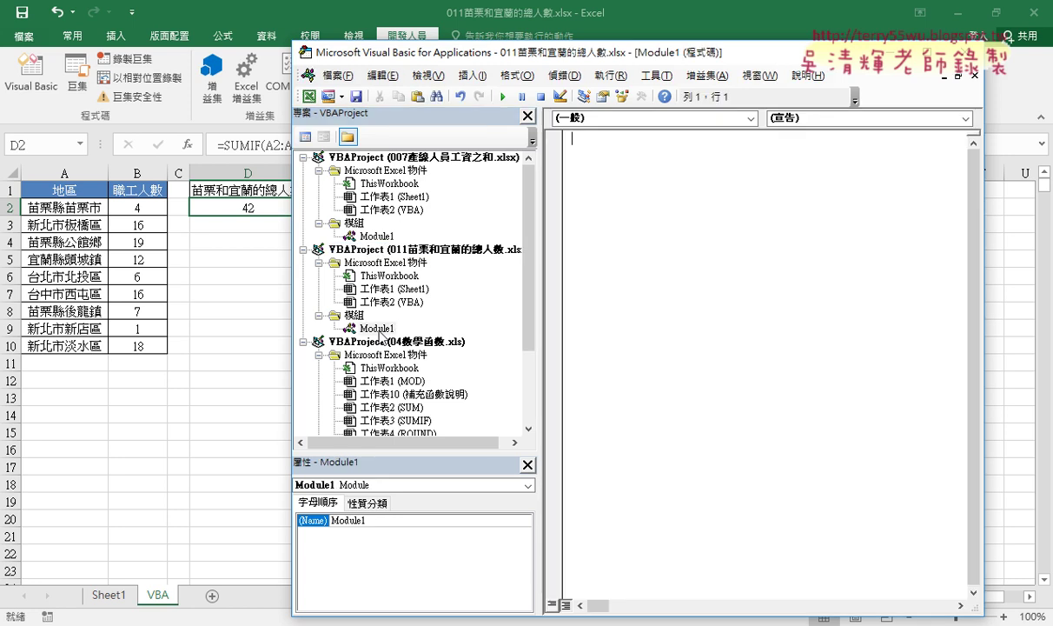
{"action": "left_click", "coordinate": [382, 329]}
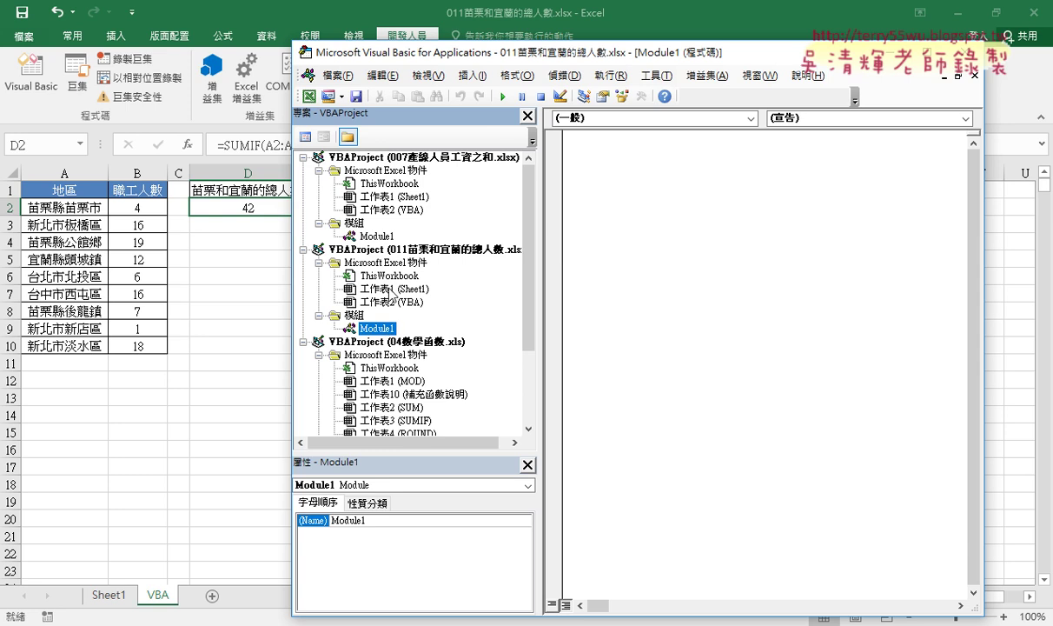
Step: Copy the 產線人員工資之和 procedure from 007's Module1 into 011's Module1
{"action": "double_click", "coordinate": [374, 236]}
{"action": "left_click_drag", "start_coordinate": [645, 253], "coordinate": [570, 138]}
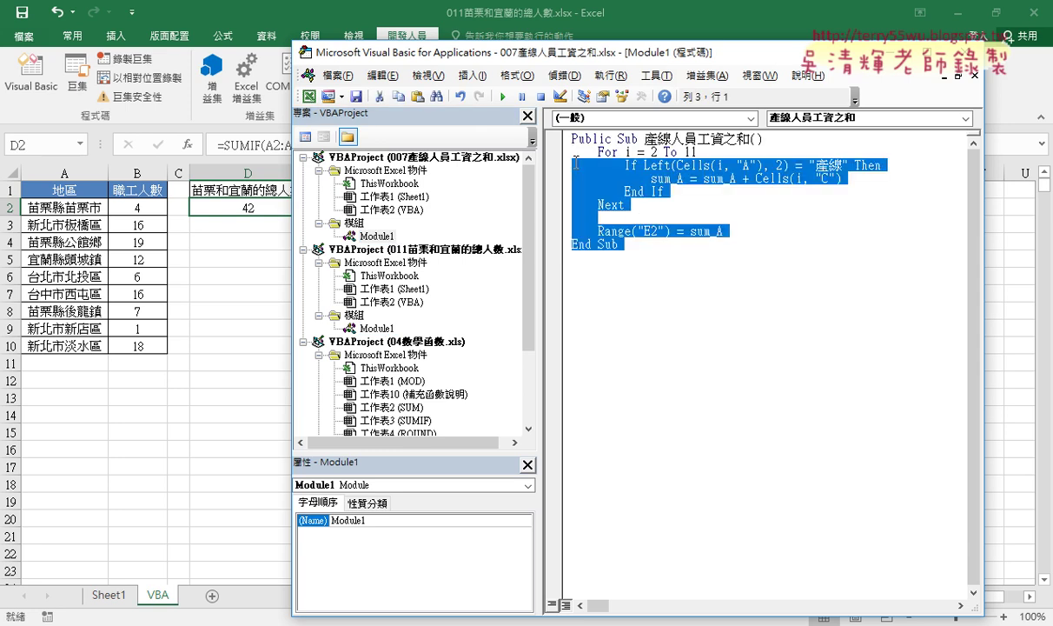
{"action": "right_click", "coordinate": [613, 139]}
{"action": "left_click", "coordinate": [656, 174]}
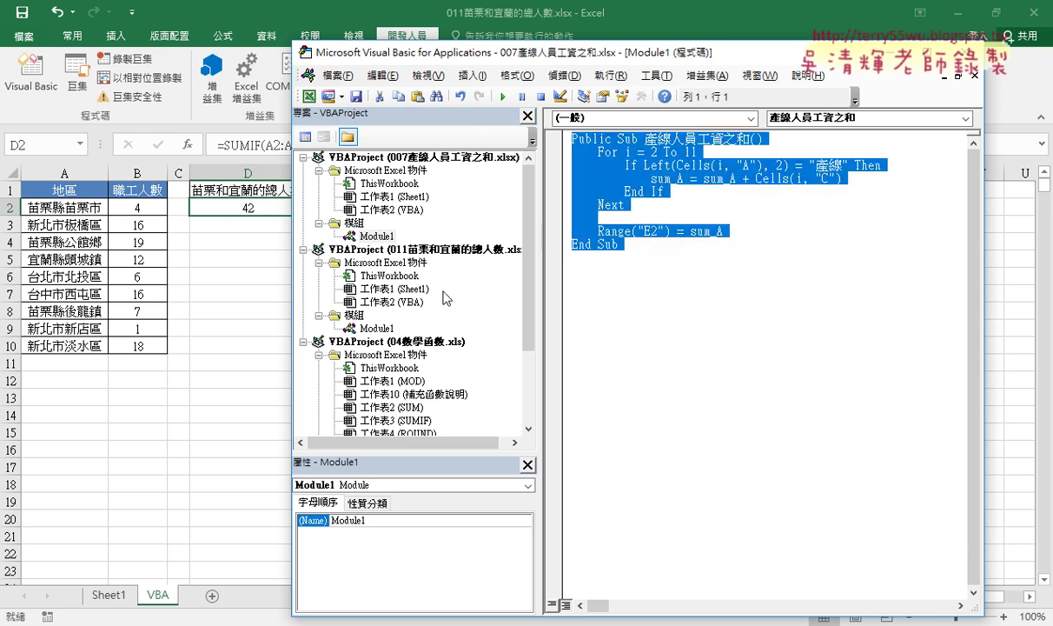
{"action": "double_click", "coordinate": [376, 328]}
{"action": "right_click", "coordinate": [623, 245]}
{"action": "left_click", "coordinate": [634, 289]}
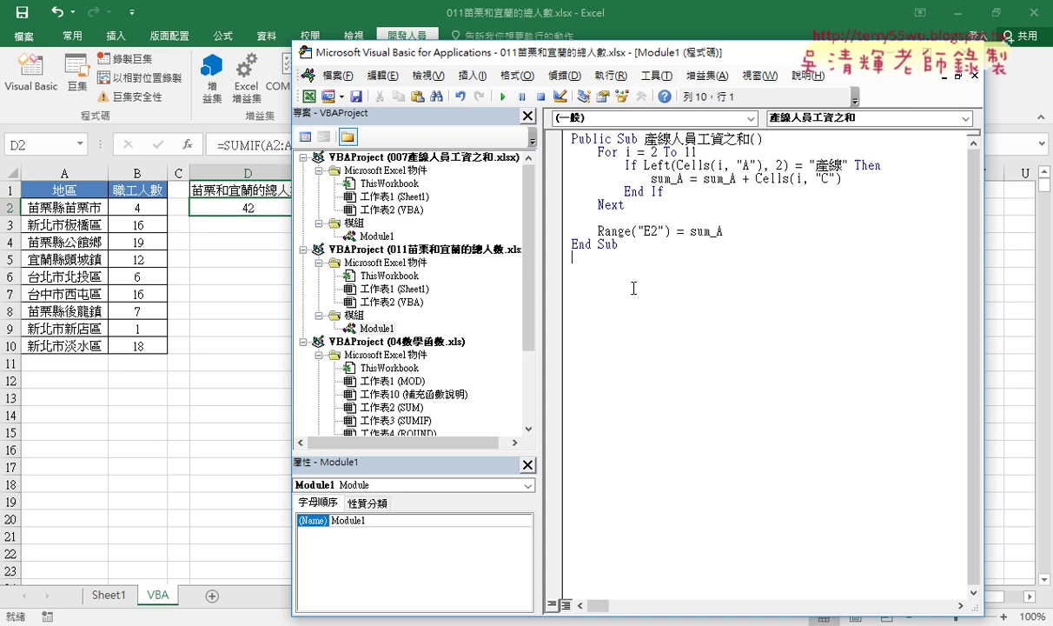
Step: Delete the Public keyword from the pasted procedure header
{"action": "left_click", "coordinate": [621, 139]}
{"action": "left_click_drag", "start_coordinate": [619, 140], "coordinate": [532, 148]}
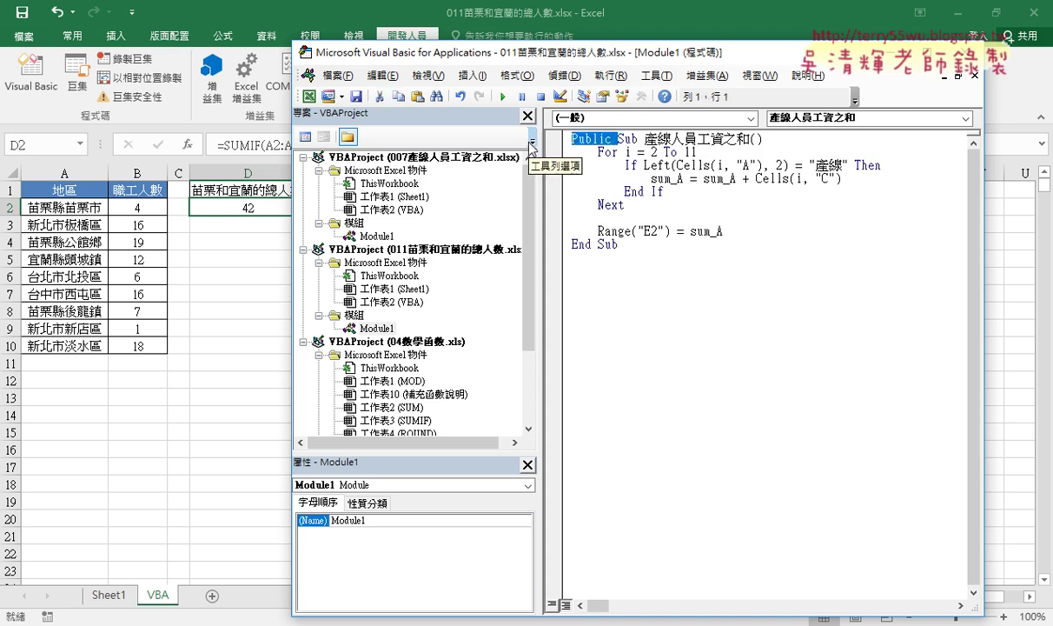
{"action": "key", "text": "Delete"}
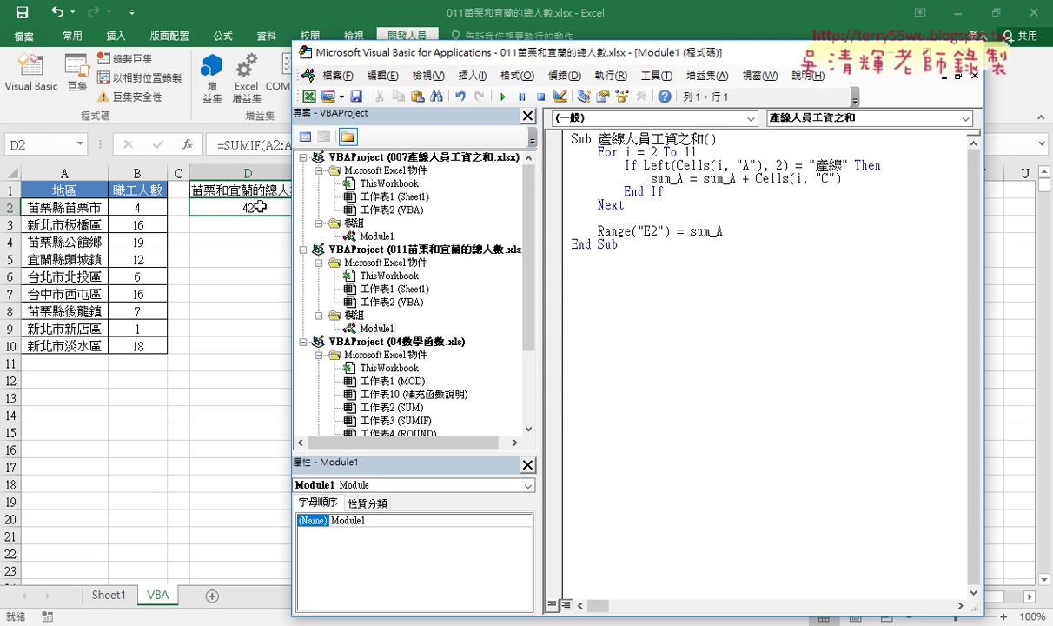
{"action": "left_click", "coordinate": [247, 191]}
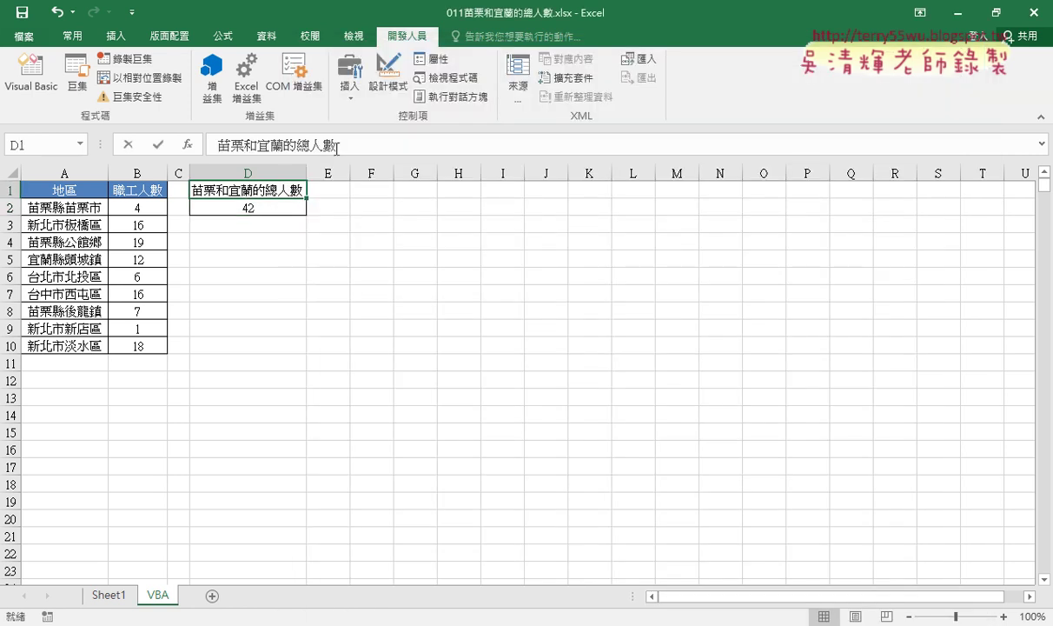
Step: Rename the Sub to 苗栗和宜蘭的總人數 from D1's heading and change the loop to To 10
{"action": "left_click_drag", "start_coordinate": [331, 145], "coordinate": [213, 145]}
{"action": "right_click", "coordinate": [258, 145]}
{"action": "left_click", "coordinate": [295, 171]}
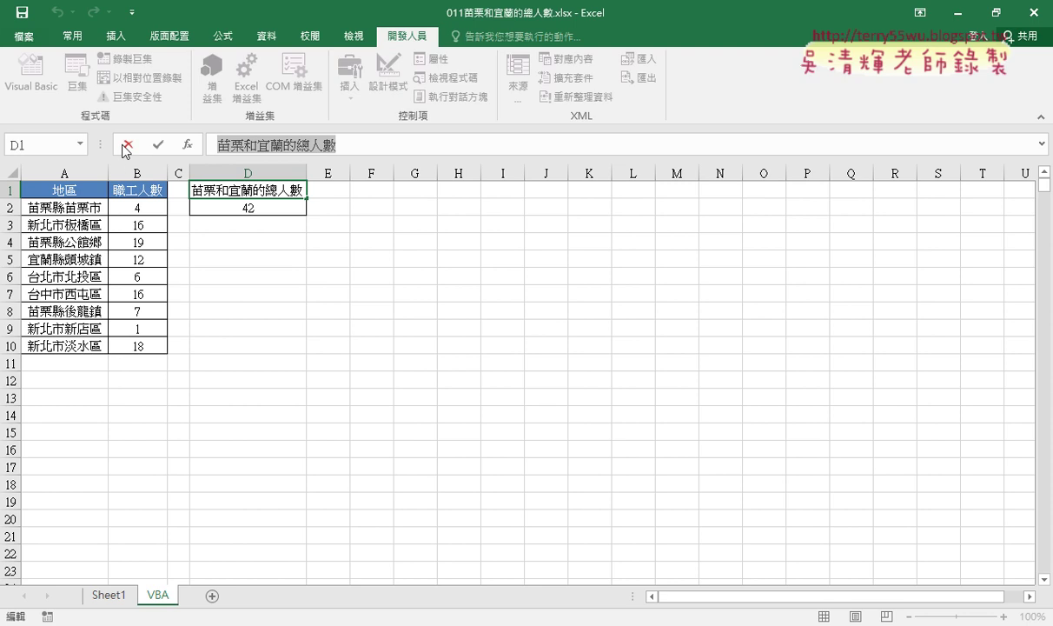
{"action": "left_click", "coordinate": [127, 145]}
{"action": "key", "text": "alt+F11"}
{"action": "left_click_drag", "start_coordinate": [643, 137], "coordinate": [704, 132]}
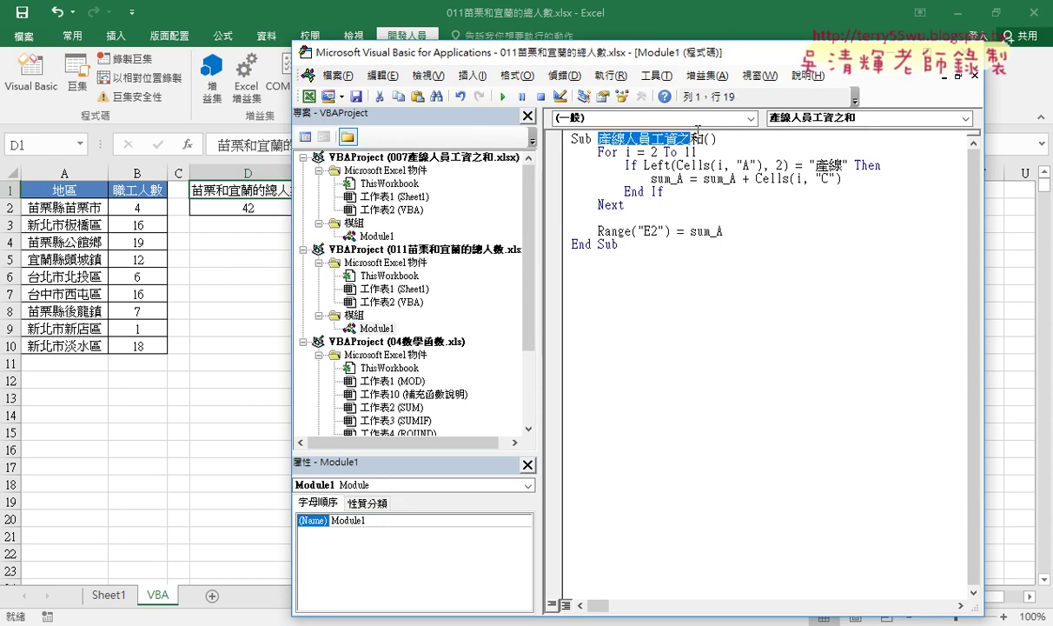
{"action": "key", "text": "ctrl+v"}
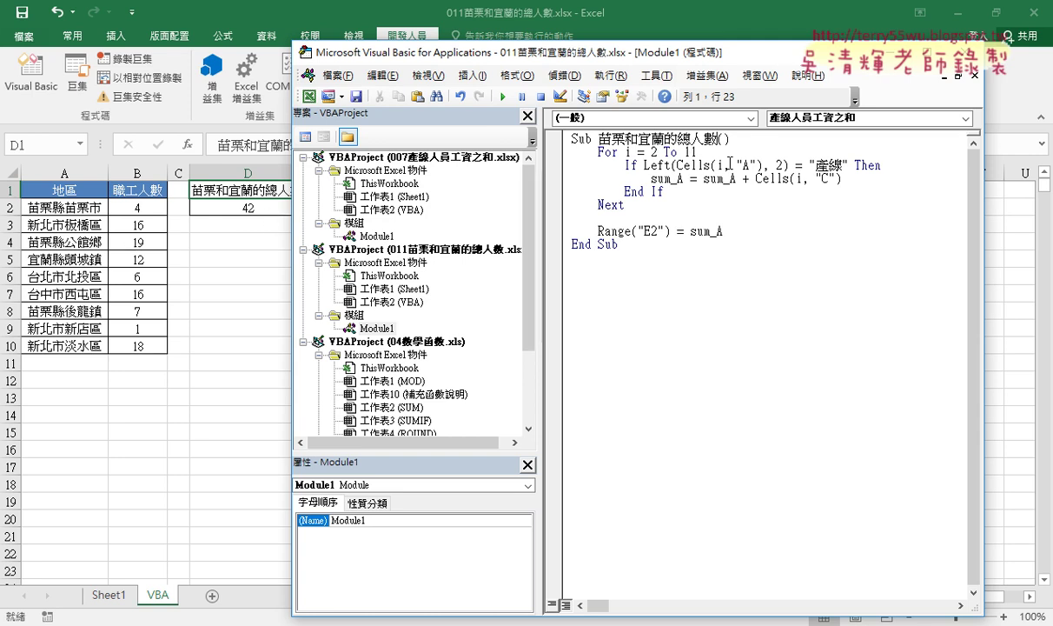
{"action": "left_click_drag", "start_coordinate": [697, 153], "coordinate": [691, 153]}
{"action": "type", "text": "0"}
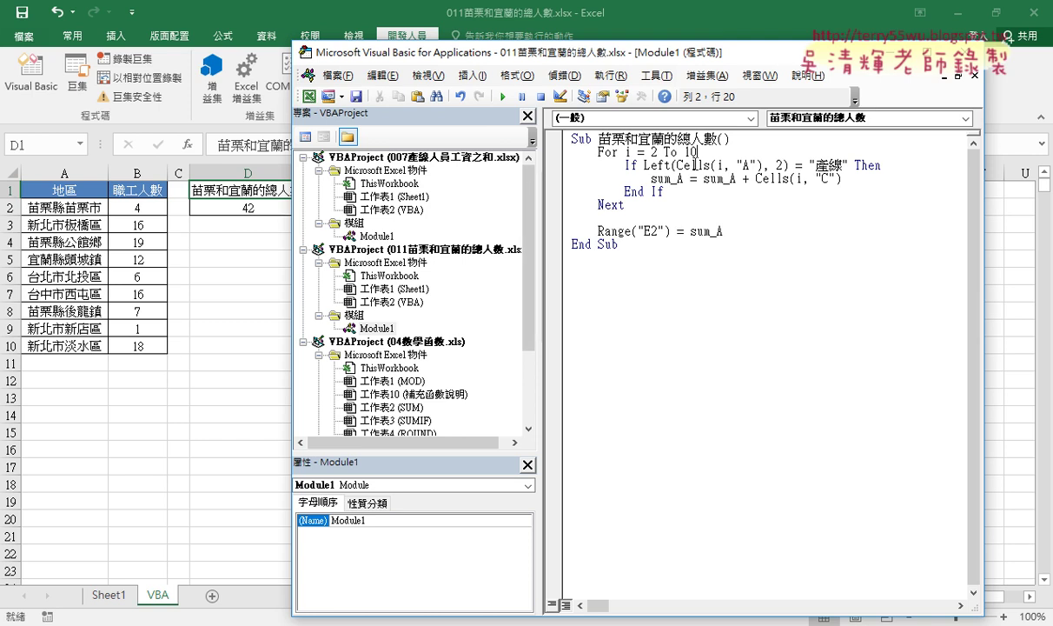
Step: Replace 產線 with 苗栗 in the If condition and type 'or' after the comparison
{"action": "left_click_drag", "start_coordinate": [788, 166], "coordinate": [672, 166]}
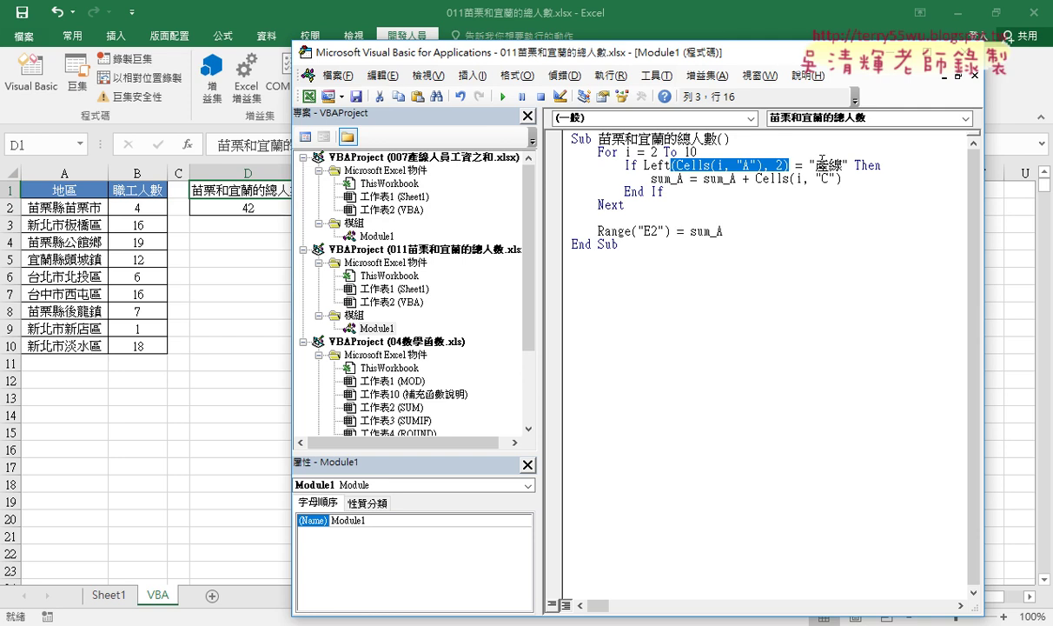
{"action": "left_click_drag", "start_coordinate": [814, 165], "coordinate": [840, 164]}
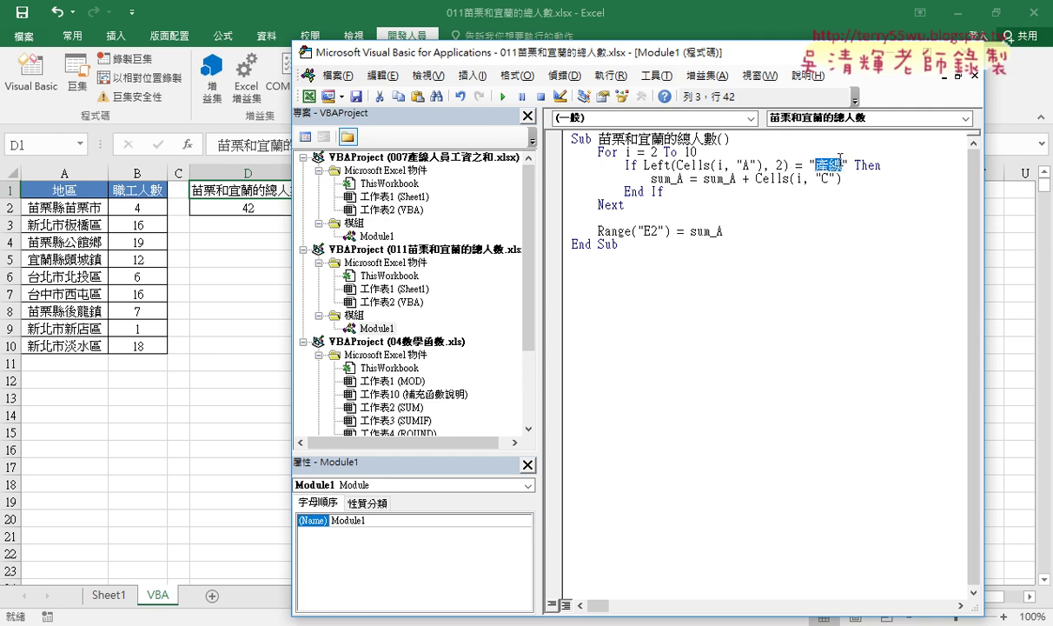
{"action": "type", "text": "苗"}
{"action": "type", "text": "栗"}
{"action": "key", "text": "Return"}
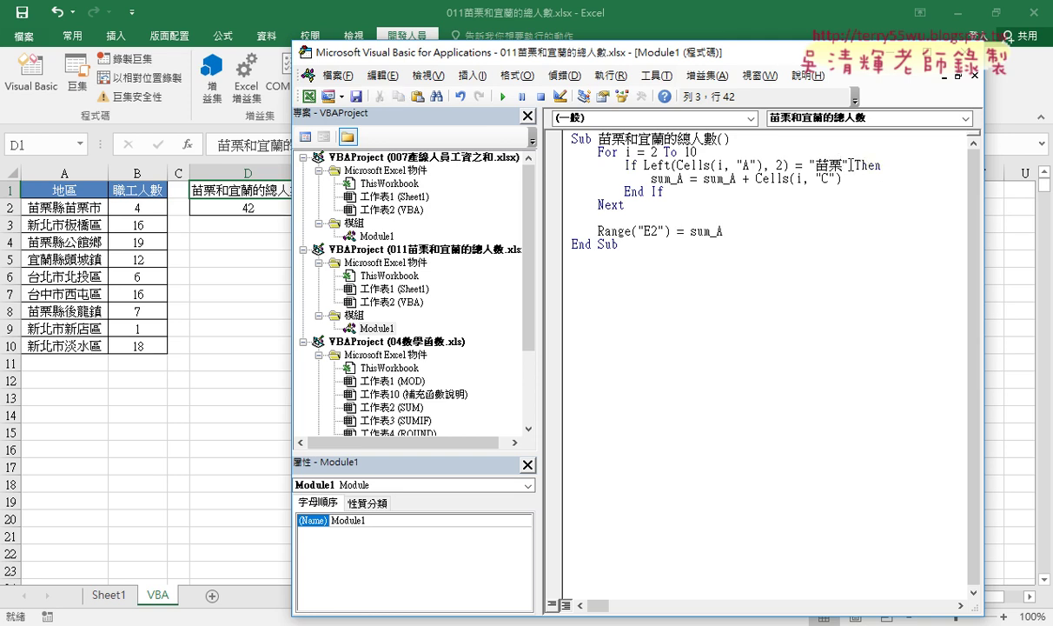
{"action": "left_click_drag", "start_coordinate": [846, 164], "coordinate": [644, 164]}
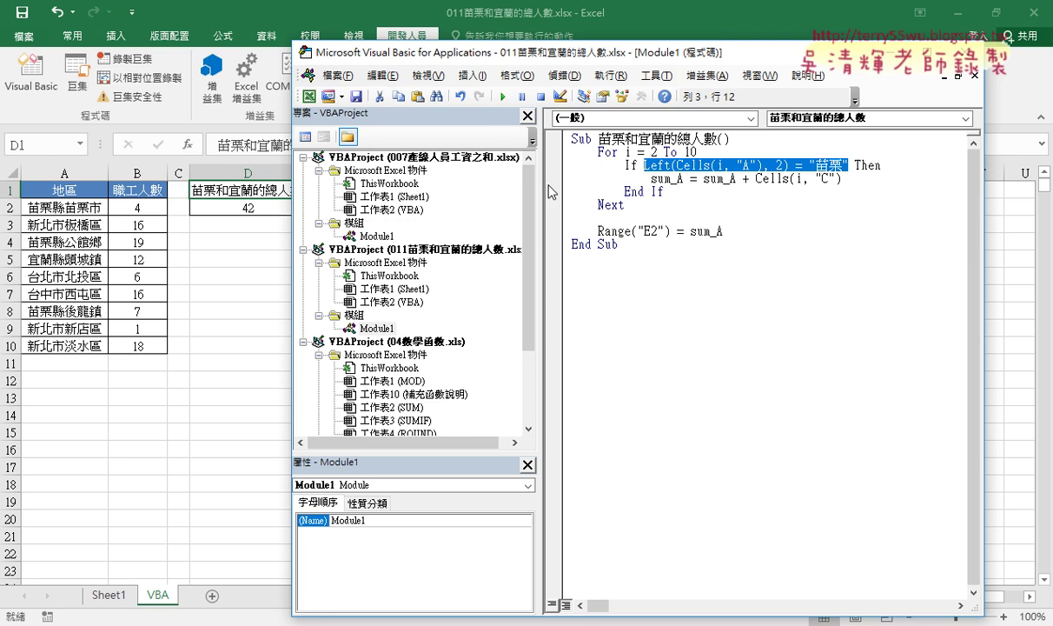
{"action": "left_click_drag", "start_coordinate": [538, 185], "coordinate": [379, 186]}
{"action": "left_click", "coordinate": [688, 164]}
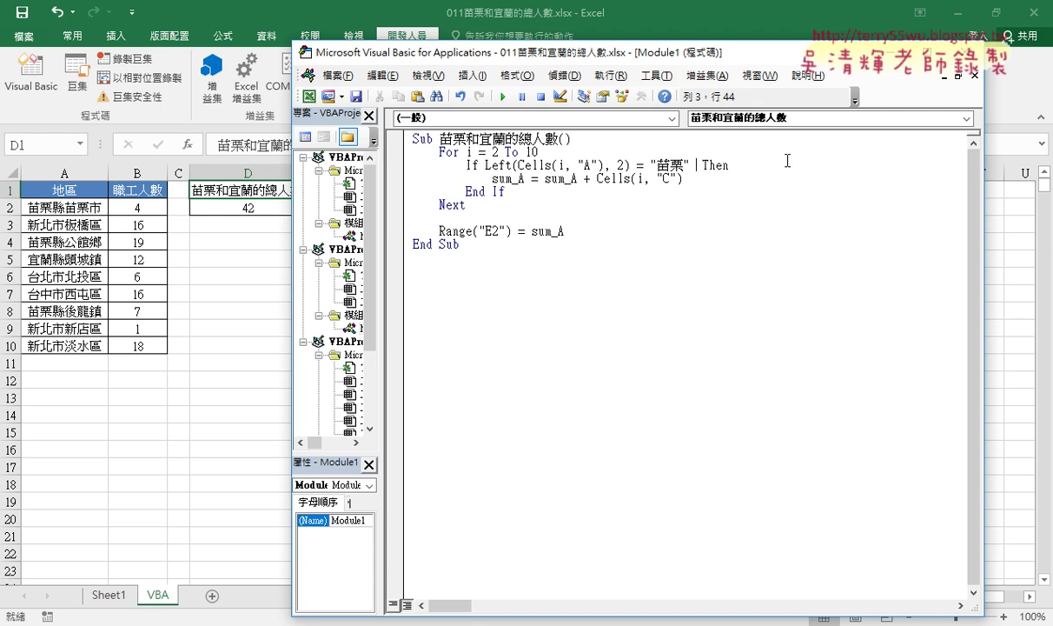
{"action": "type", "text": "or"}
Step: Duplicate the Left(Cells(i, "A"), 2) = "苗栗" comparison after Or and change the copy to 宜蘭
{"action": "left_click", "coordinate": [486, 166]}
{"action": "left_click_drag", "start_coordinate": [487, 165], "coordinate": [717, 169]}
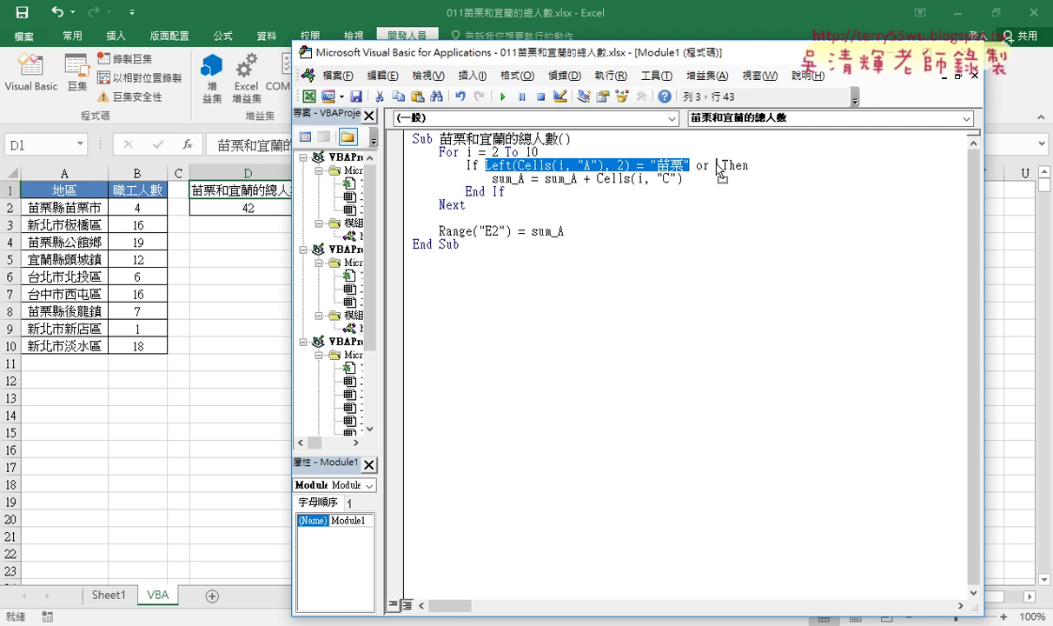
{"action": "left_click_drag", "start_coordinate": [718, 170], "coordinate": [717, 166]}
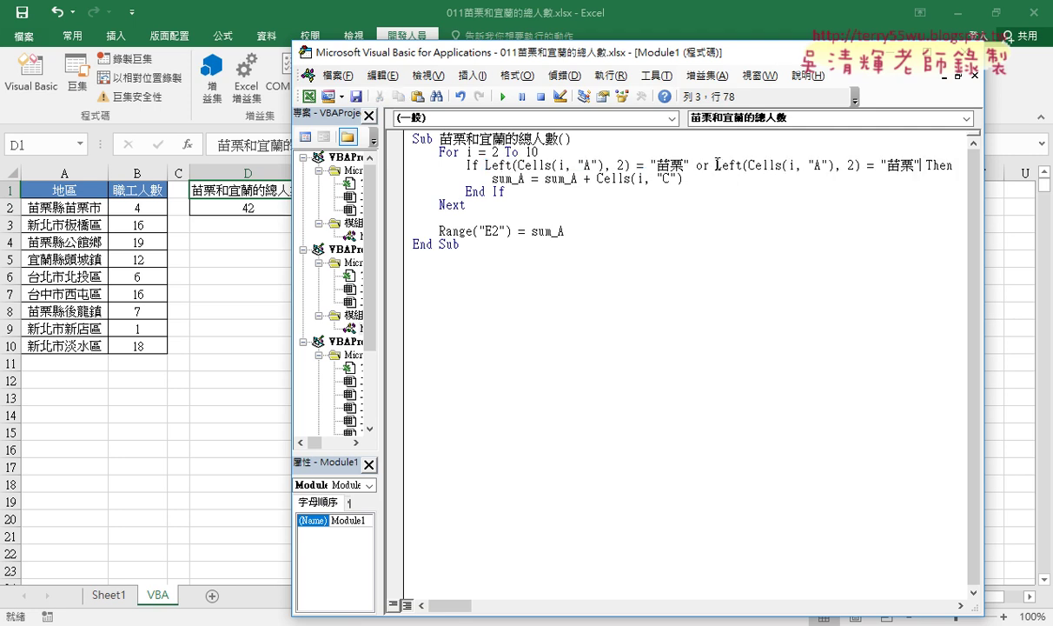
{"action": "left_click_drag", "start_coordinate": [886, 165], "coordinate": [915, 165]}
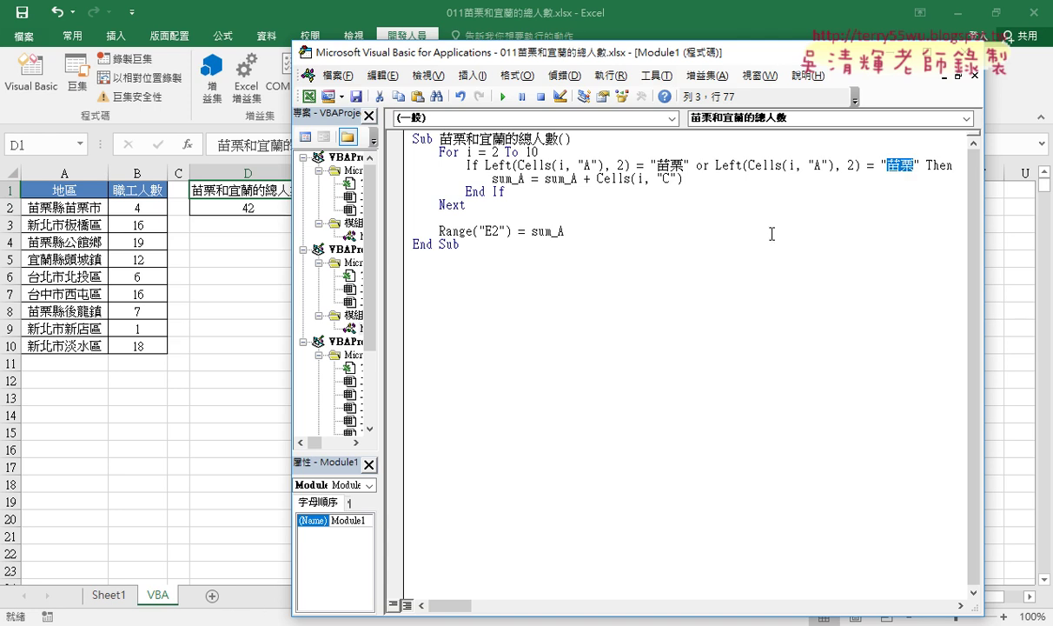
{"action": "type", "text": "u6x"}
{"action": "type", "text": "06"}
{"action": "key", "text": "Return"}
{"action": "left_click", "coordinate": [694, 344]}
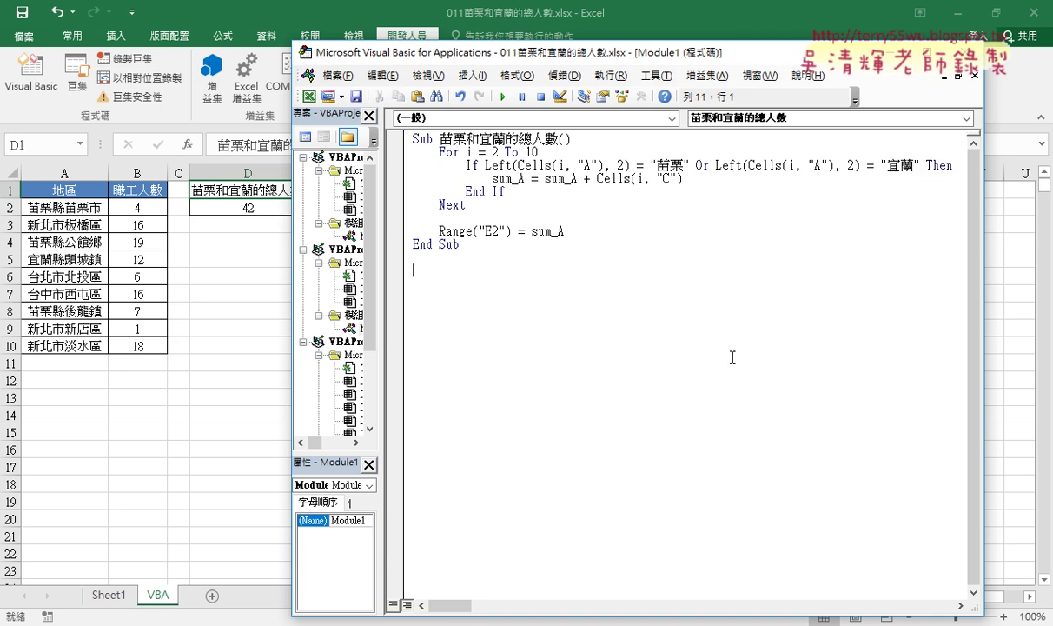
Step: Change Cells(i, "C") to column B and Range("E2") to Range("D2") in the macro
{"action": "double_click", "coordinate": [667, 178]}
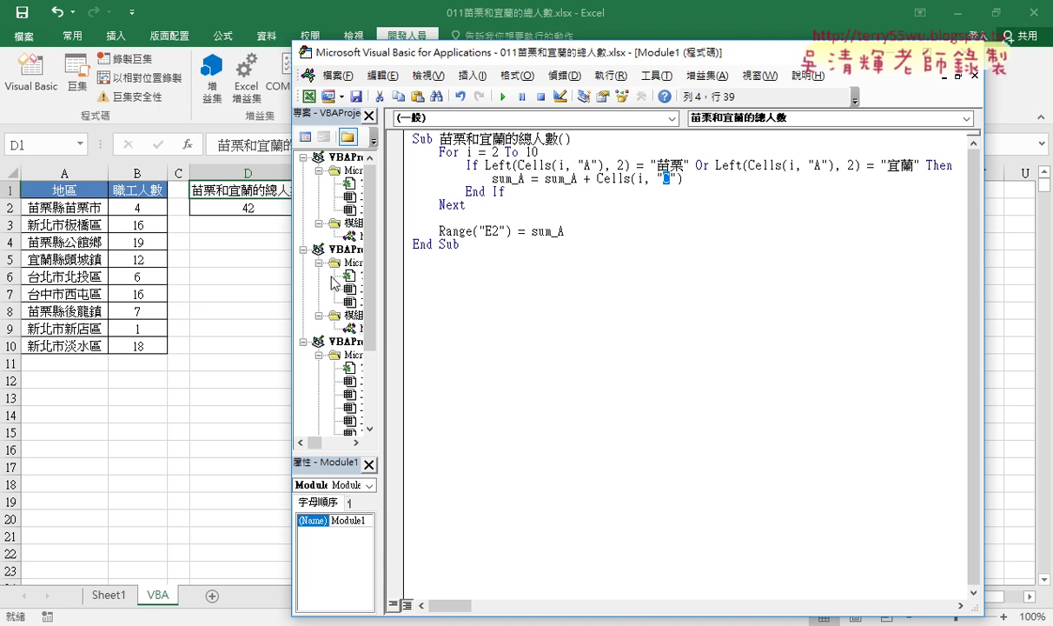
{"action": "type", "text": "B"}
{"action": "left_click_drag", "start_coordinate": [484, 232], "coordinate": [492, 232]}
{"action": "type", "text": "D"}
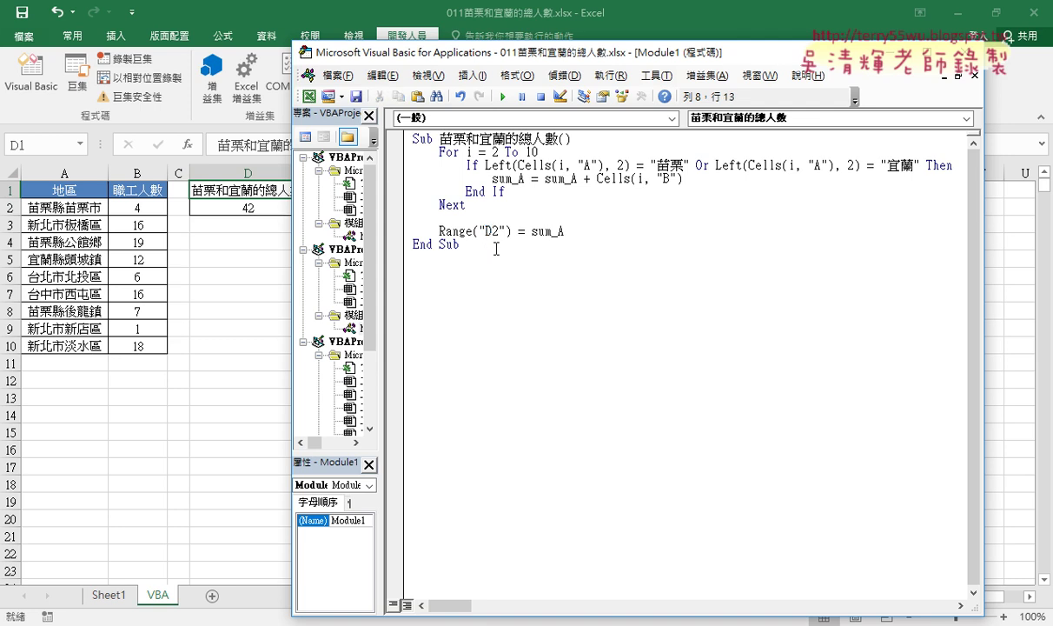
{"action": "left_click", "coordinate": [637, 356]}
{"action": "left_click_drag", "start_coordinate": [695, 165], "coordinate": [930, 166]}
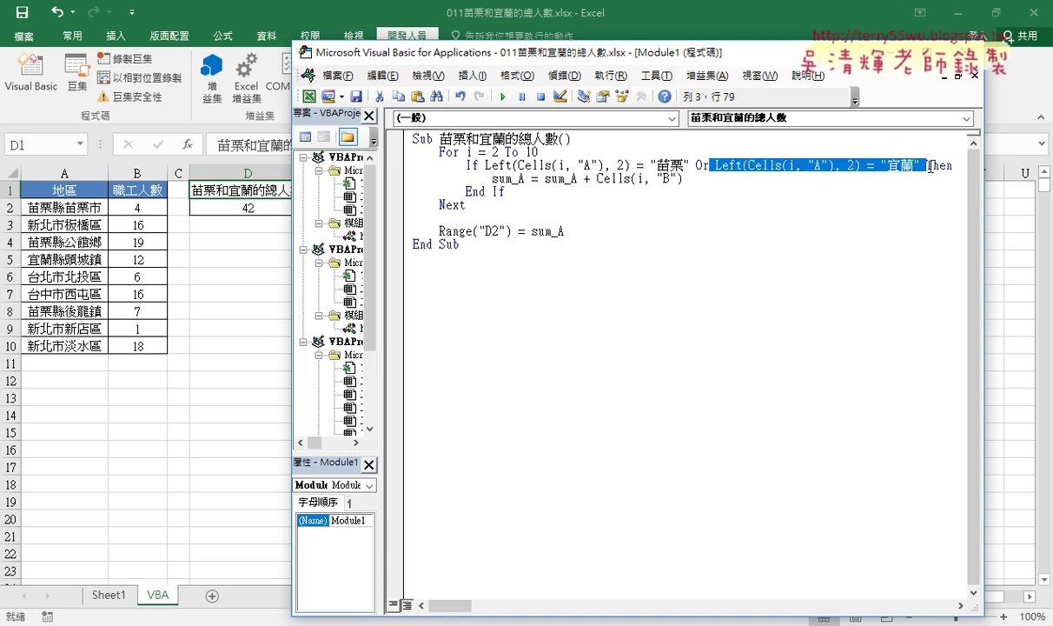
{"action": "left_click", "coordinate": [902, 198]}
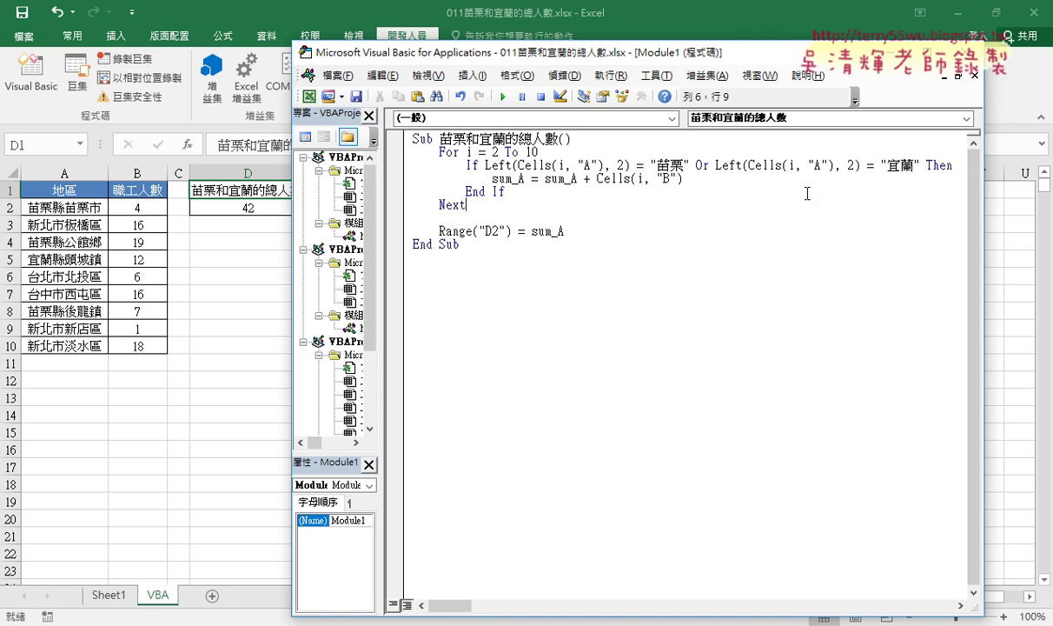
{"action": "left_click_drag", "start_coordinate": [484, 165], "coordinate": [689, 166]}
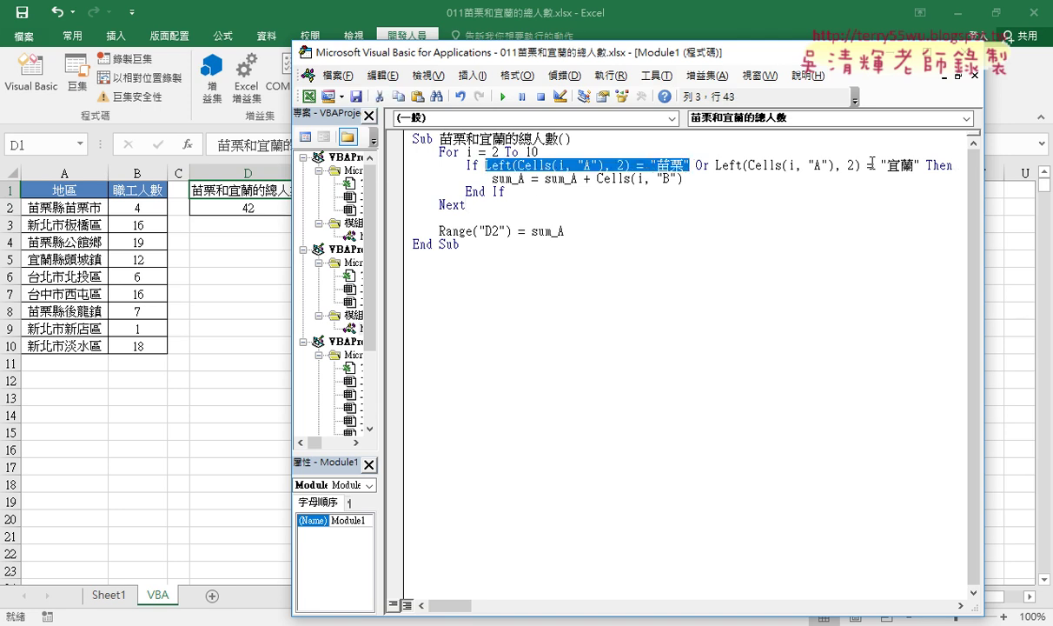
{"action": "left_click_drag", "start_coordinate": [920, 166], "coordinate": [881, 165]}
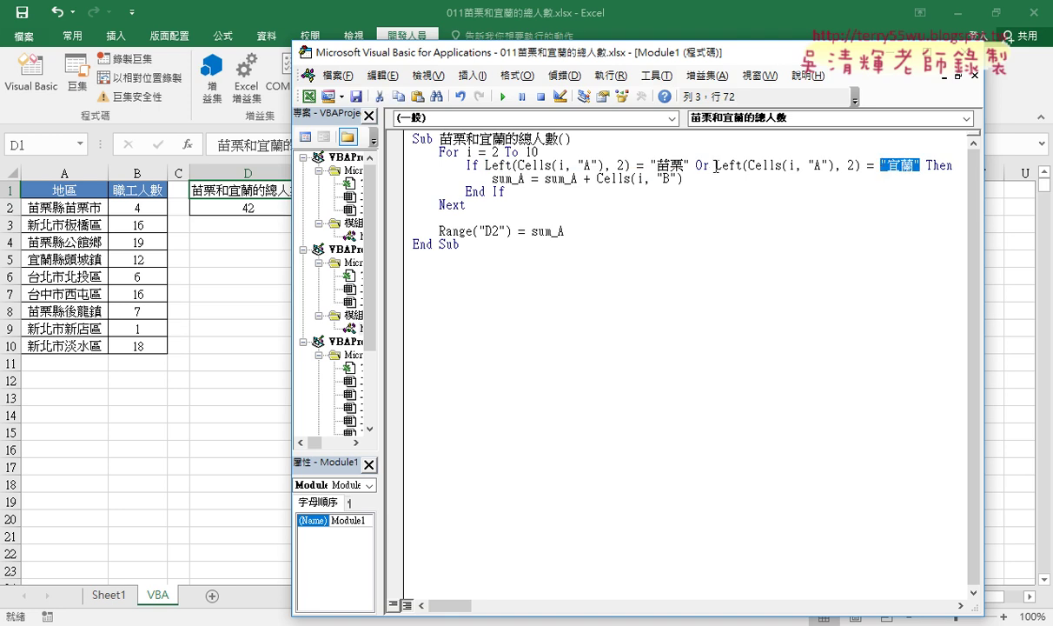
{"action": "left_click_drag", "start_coordinate": [716, 165], "coordinate": [881, 165]}
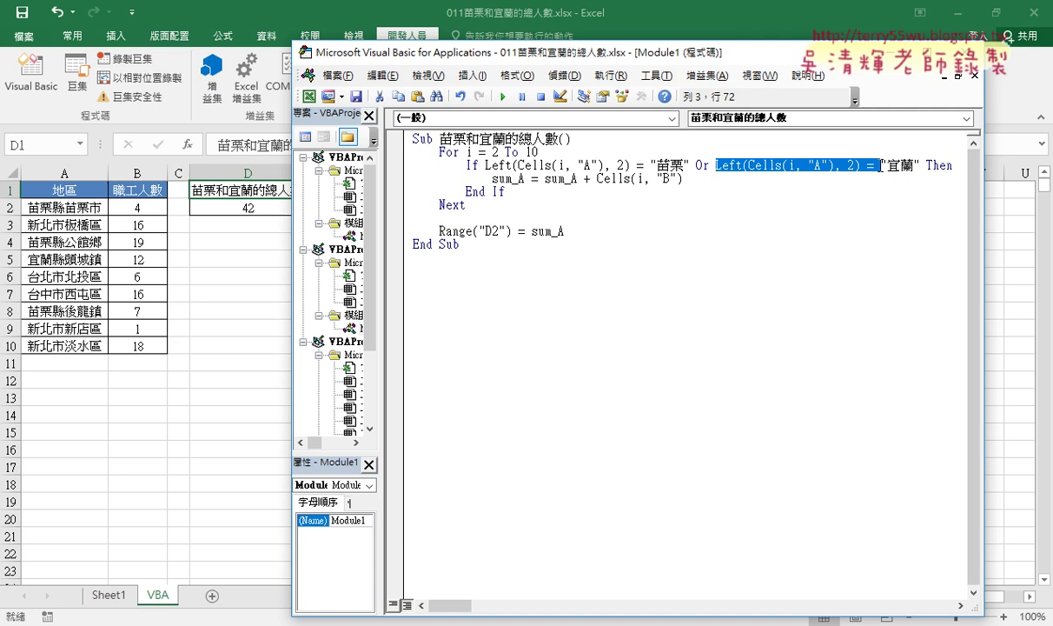
{"action": "key", "text": "Delete"}
Step: Move to the blank line after the macro
{"action": "left_click", "coordinate": [786, 274]}
Step: Clear the SUMIF formula from D2 and run the macro to write 42 there
{"action": "left_click", "coordinate": [250, 210]}
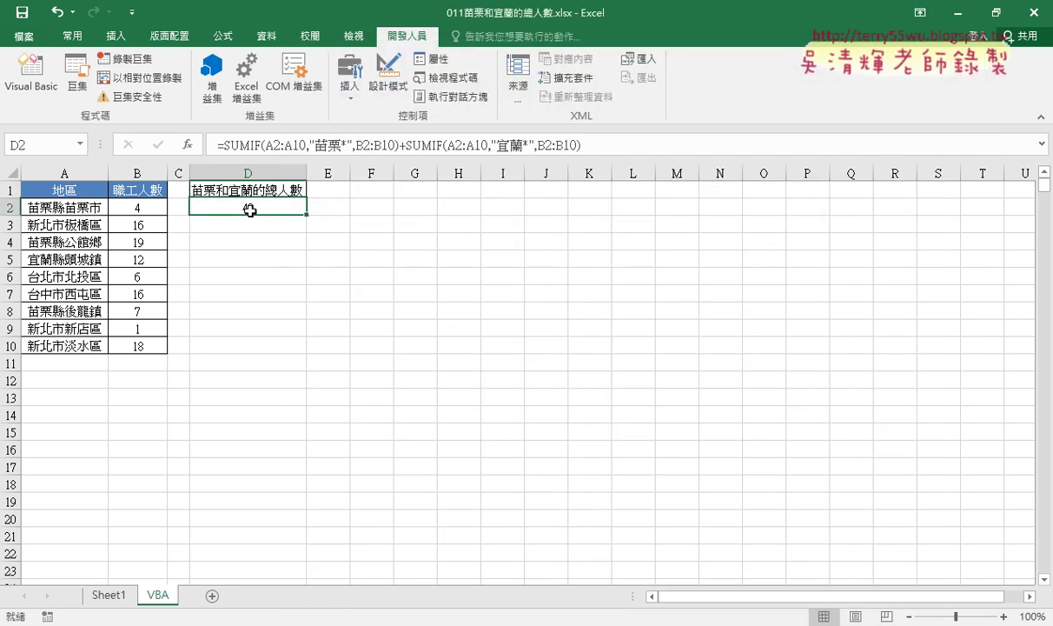
{"action": "key", "text": "Delete"}
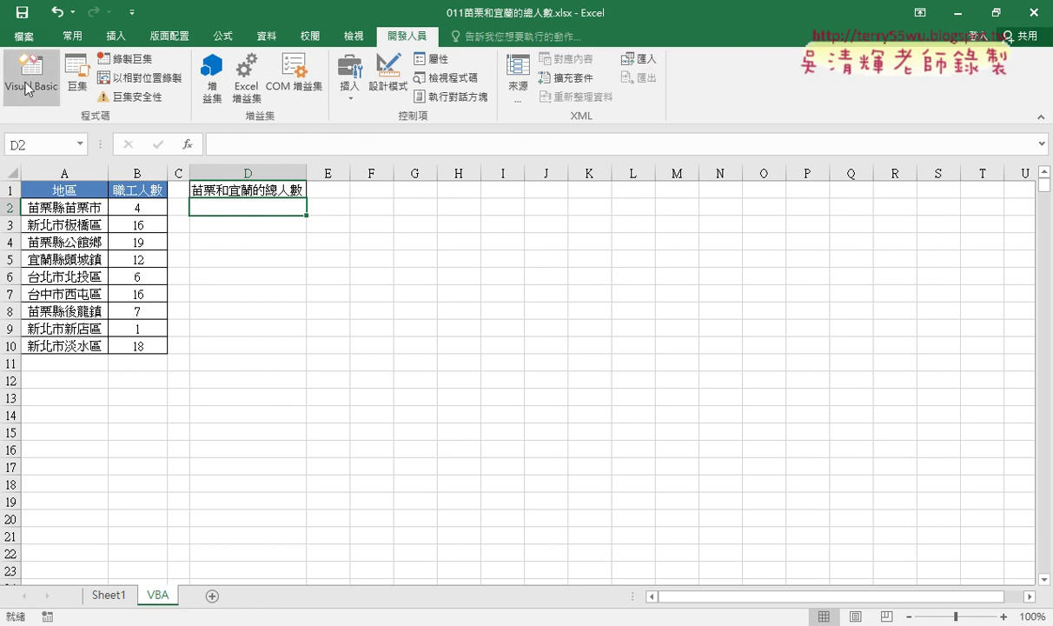
{"action": "left_click", "coordinate": [29, 87]}
{"action": "left_click", "coordinate": [598, 186]}
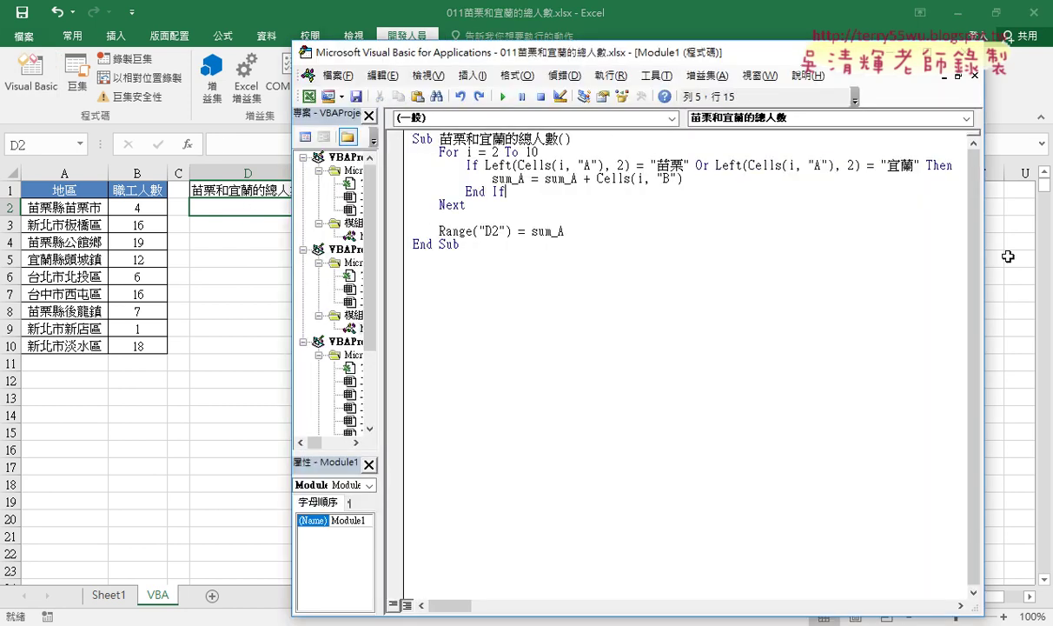
{"action": "left_click_drag", "start_coordinate": [983, 244], "coordinate": [973, 243]}
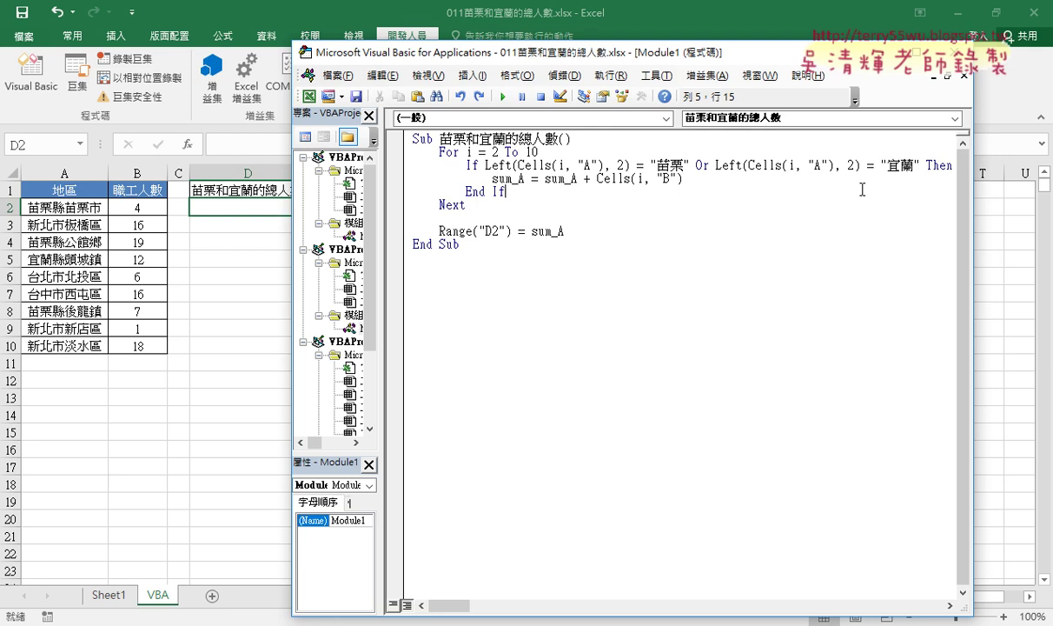
{"action": "left_click_drag", "start_coordinate": [751, 52], "coordinate": [806, 50]}
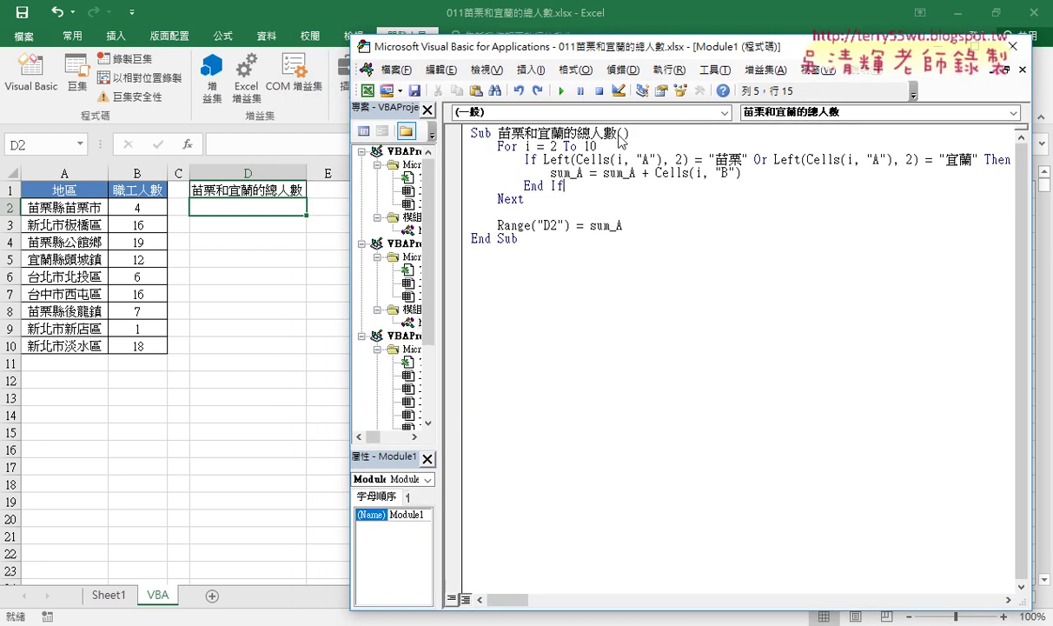
{"action": "left_click", "coordinate": [560, 91]}
Step: Highlight the 宜蘭 Or condition, then switch to the 04數學函數 folder in File Explorer
{"action": "left_click_drag", "start_coordinate": [753, 159], "coordinate": [983, 160]}
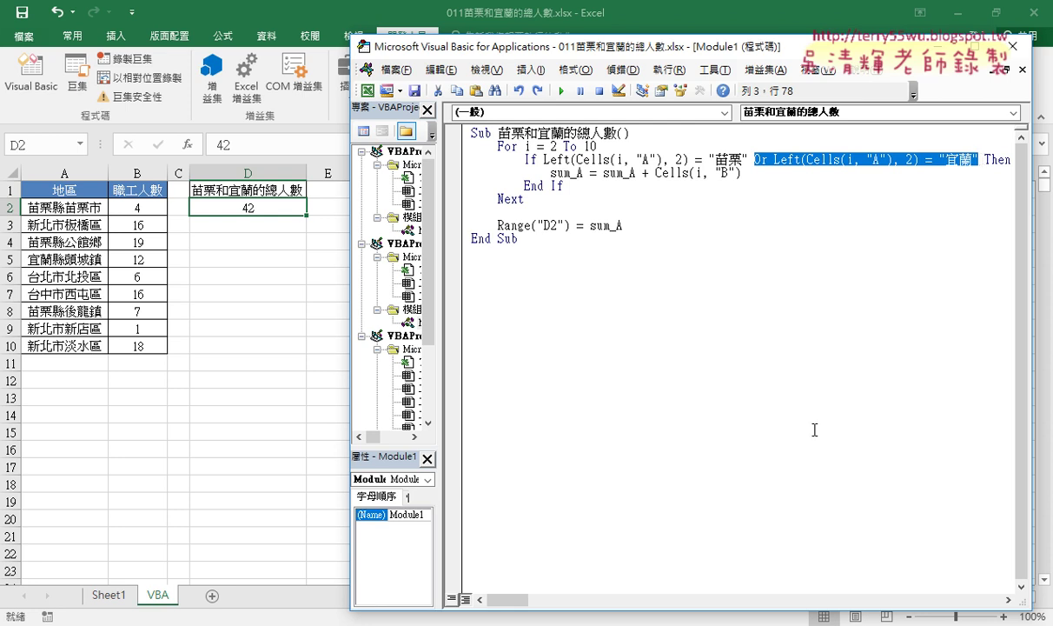
{"action": "left_click", "coordinate": [150, 593]}
{"action": "key", "text": "alt+Tab"}
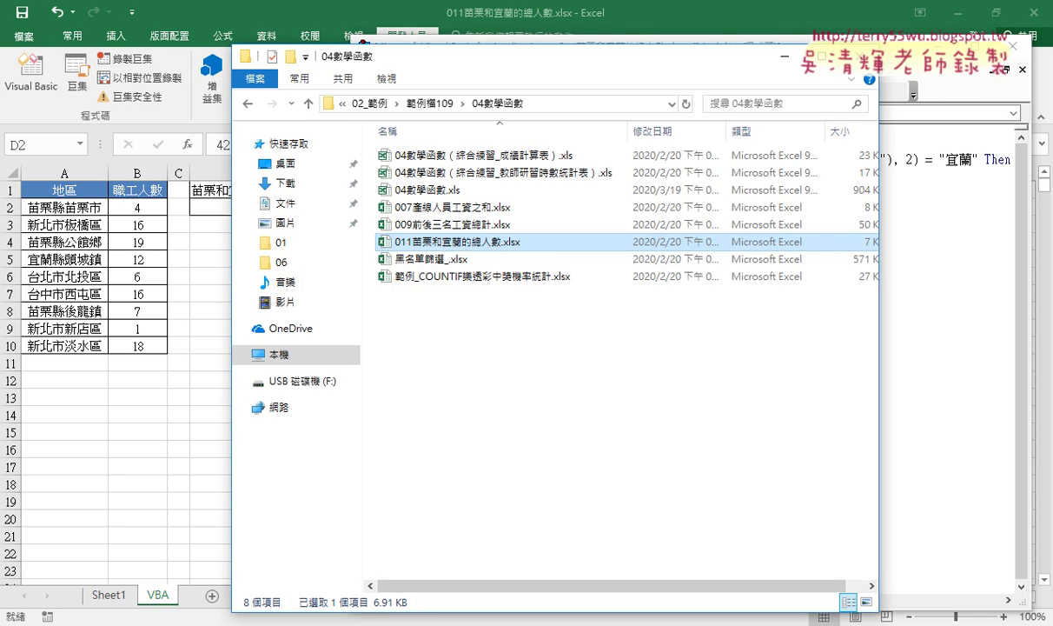
Step: Open 009前後三名工資總計.xlsx and AutoFit columns B, A and D
{"action": "left_click", "coordinate": [439, 225]}
{"action": "double_click", "coordinate": [462, 225]}
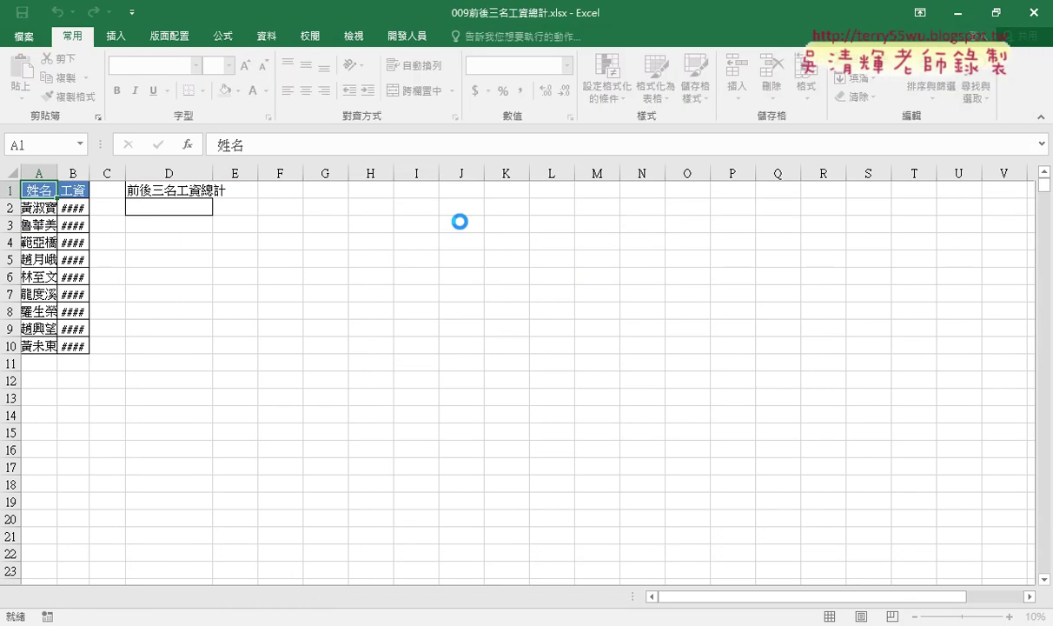
{"action": "double_click", "coordinate": [91, 174]}
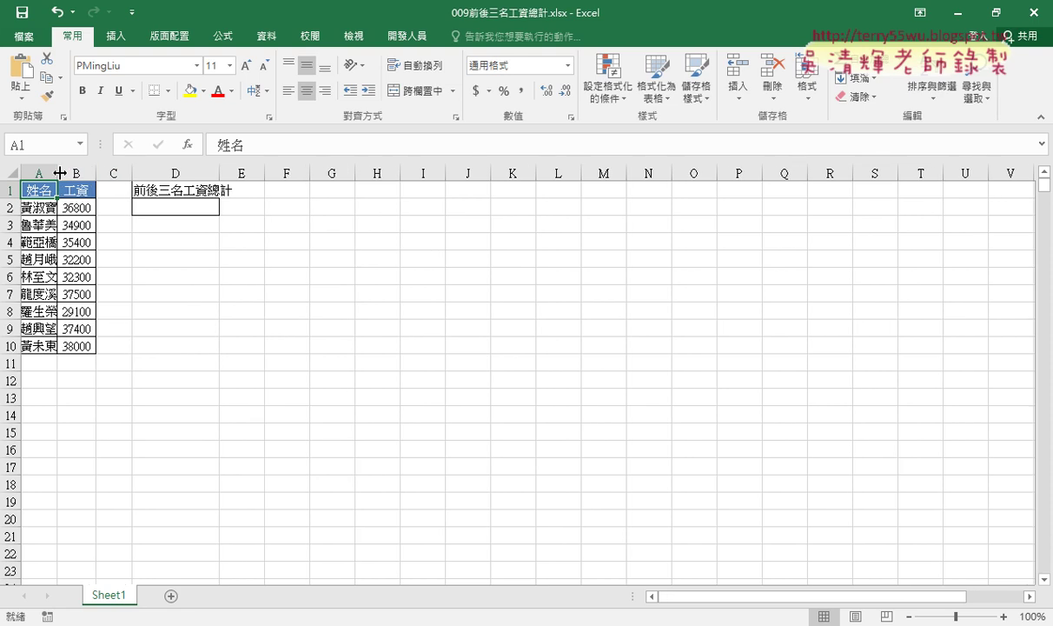
{"action": "double_click", "coordinate": [57, 173]}
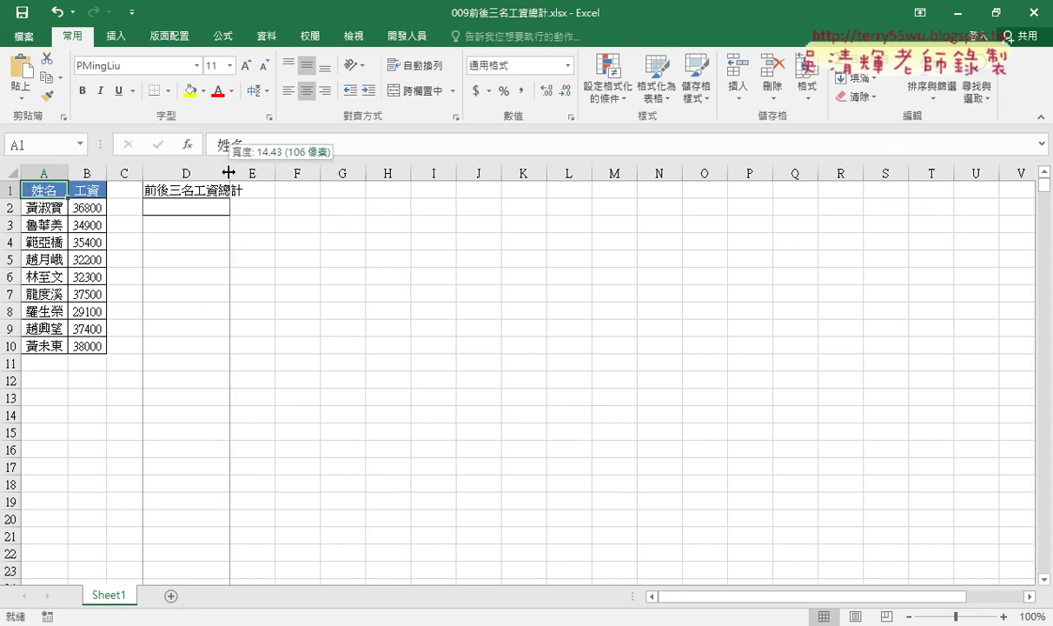
{"action": "double_click", "coordinate": [229, 173]}
{"action": "left_click", "coordinate": [179, 189]}
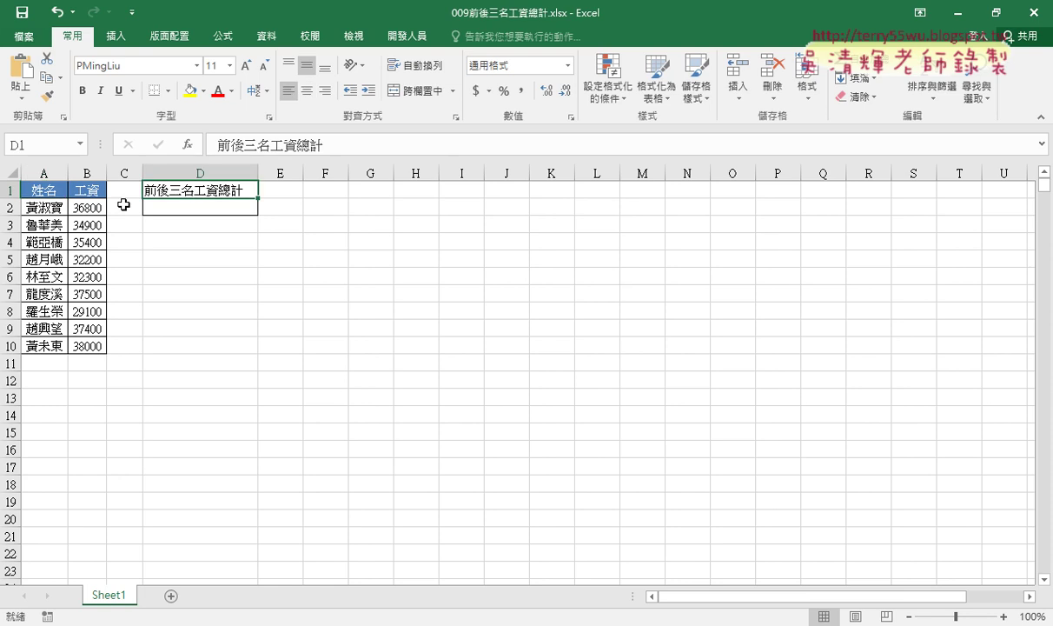
Step: Sort the table by 工資 from highest to lowest salary
{"action": "left_click_drag", "start_coordinate": [86, 207], "coordinate": [97, 347]}
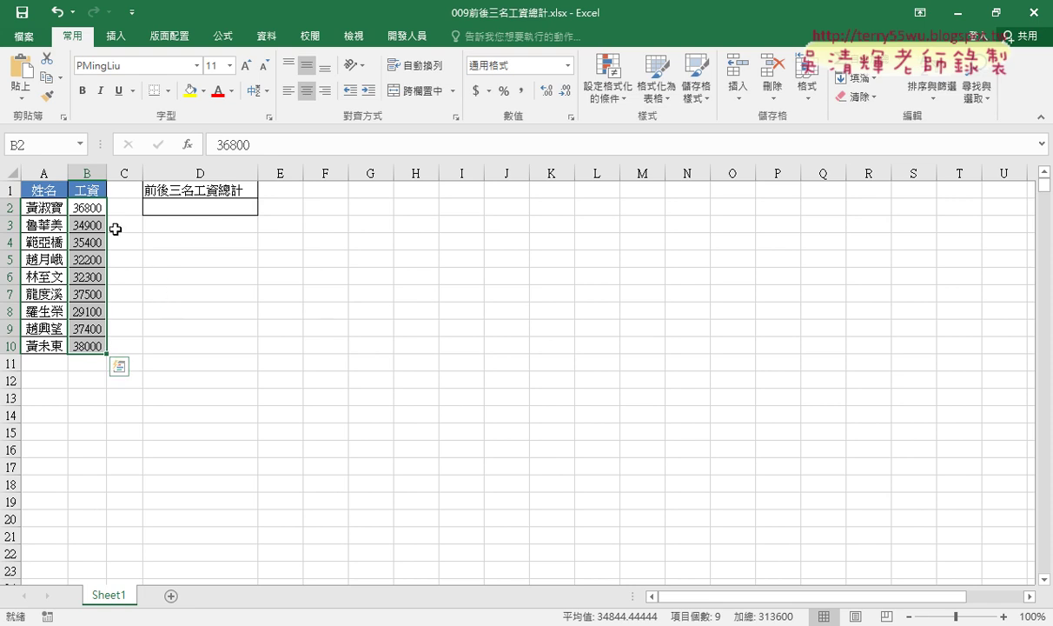
{"action": "left_click", "coordinate": [95, 191]}
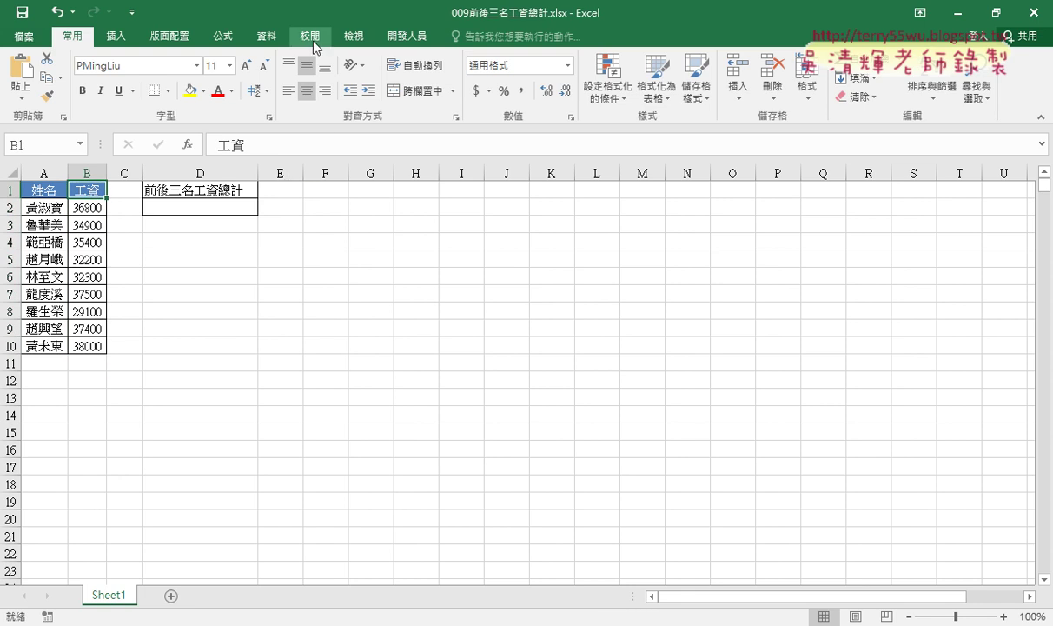
{"action": "left_click", "coordinate": [266, 37]}
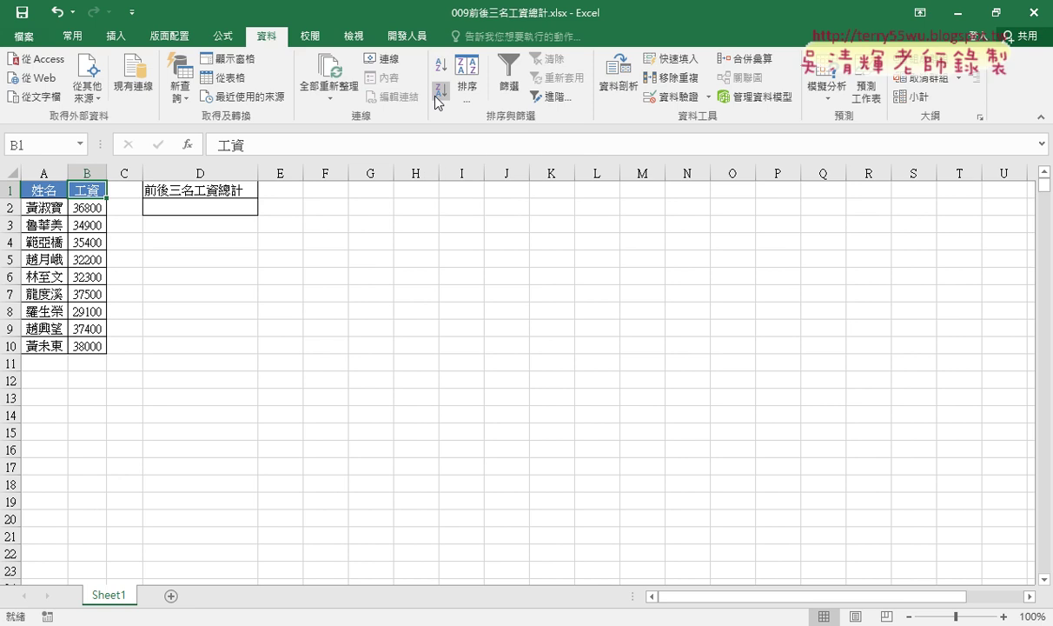
{"action": "left_click", "coordinate": [439, 92]}
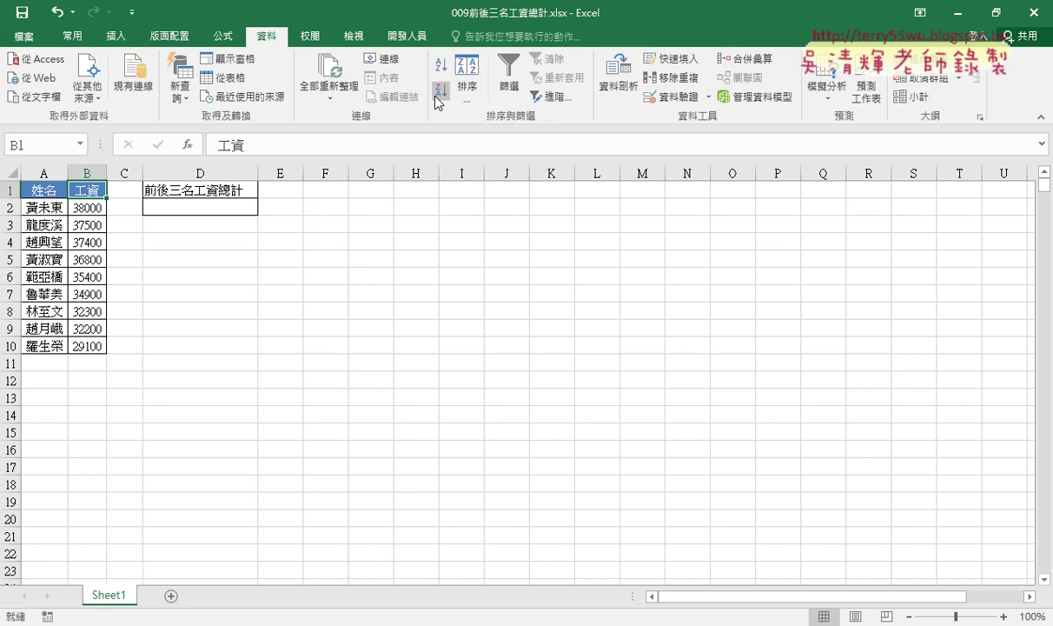
Step: Mark the top three and bottom three salaries, returning to total cell D2 each time
{"action": "left_click_drag", "start_coordinate": [94, 211], "coordinate": [89, 244]}
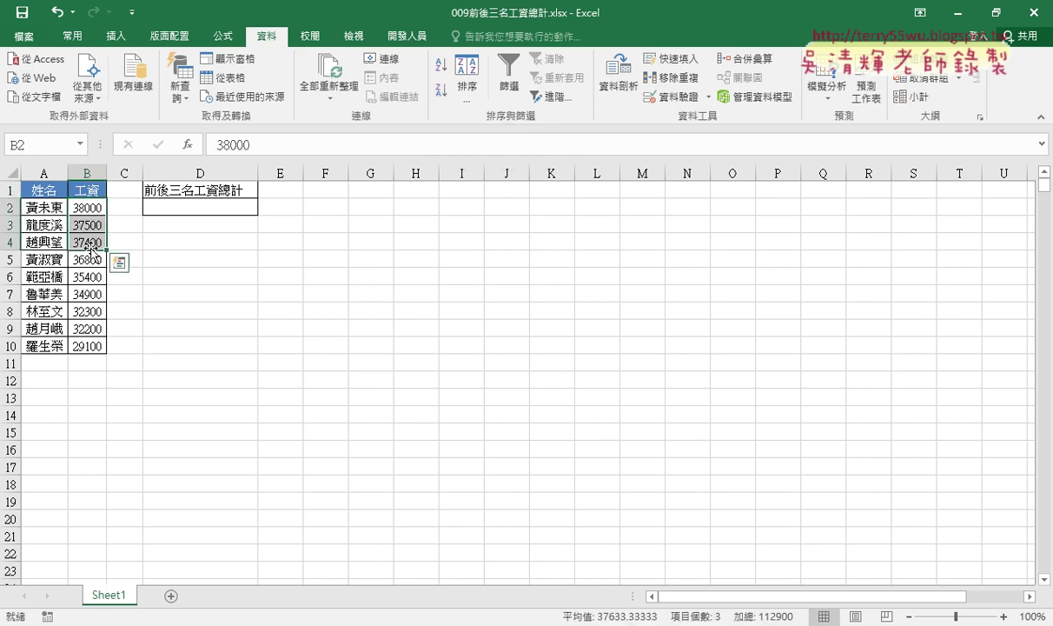
{"action": "left_click", "coordinate": [187, 205]}
{"action": "left_click_drag", "start_coordinate": [87, 310], "coordinate": [87, 346]}
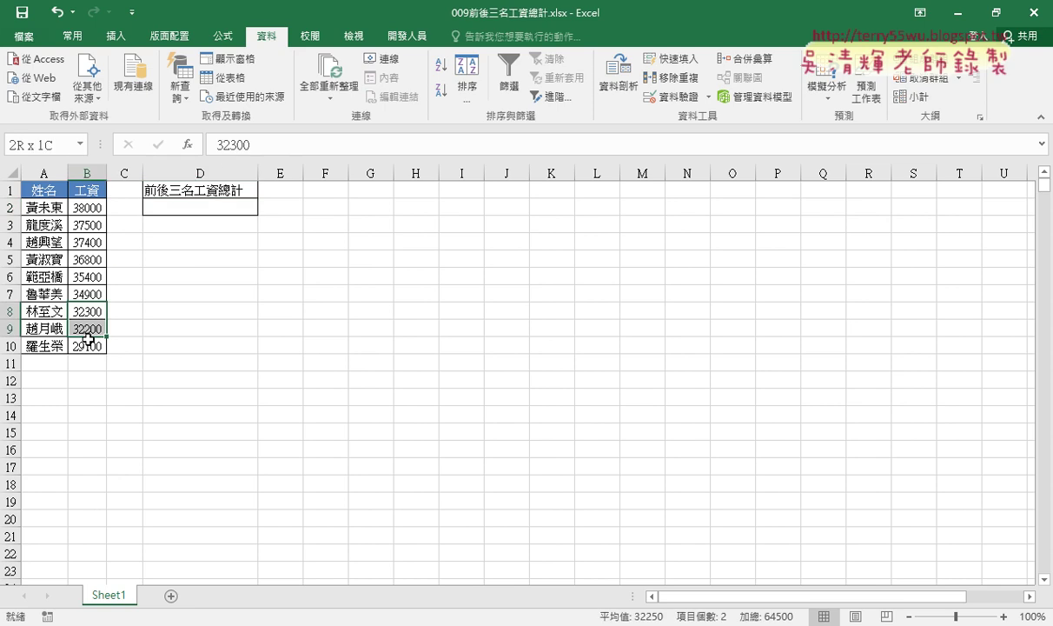
{"action": "left_click", "coordinate": [204, 202]}
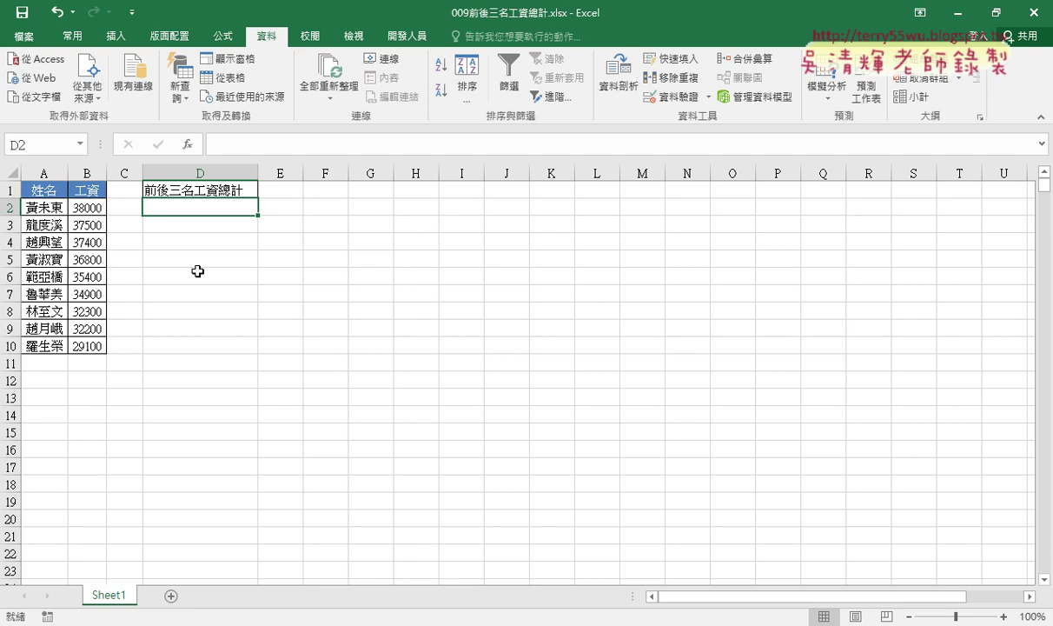
Step: Undo the descending salary sort, restoring the wage table to its original order (36800 first, 38000 last)
{"action": "key", "text": "ctrl+z"}
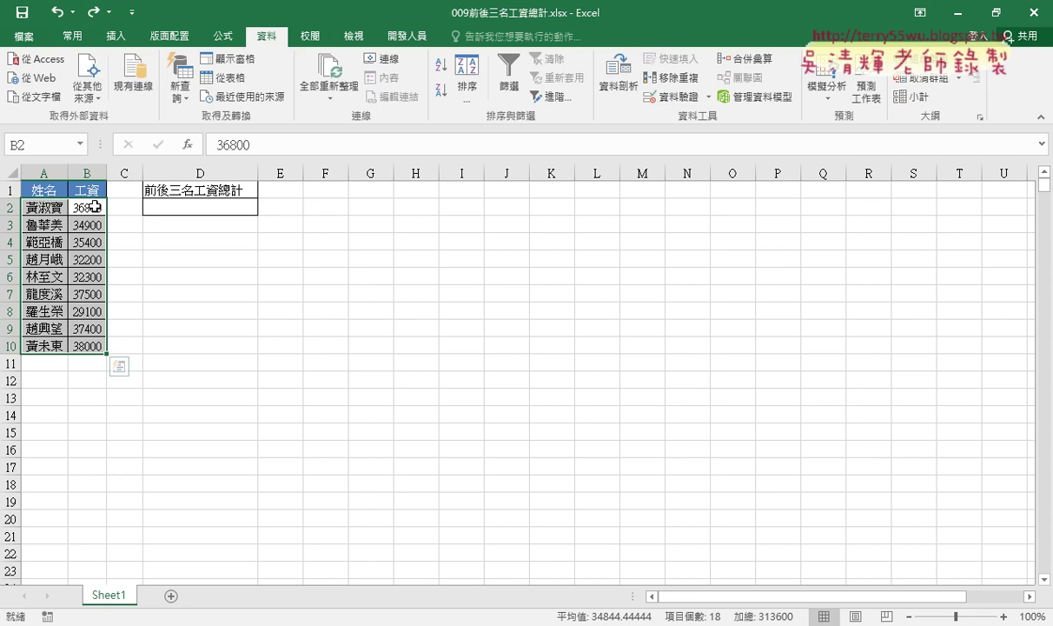
{"action": "left_click_drag", "start_coordinate": [92, 207], "coordinate": [94, 242]}
{"action": "left_click_drag", "start_coordinate": [87, 310], "coordinate": [106, 348]}
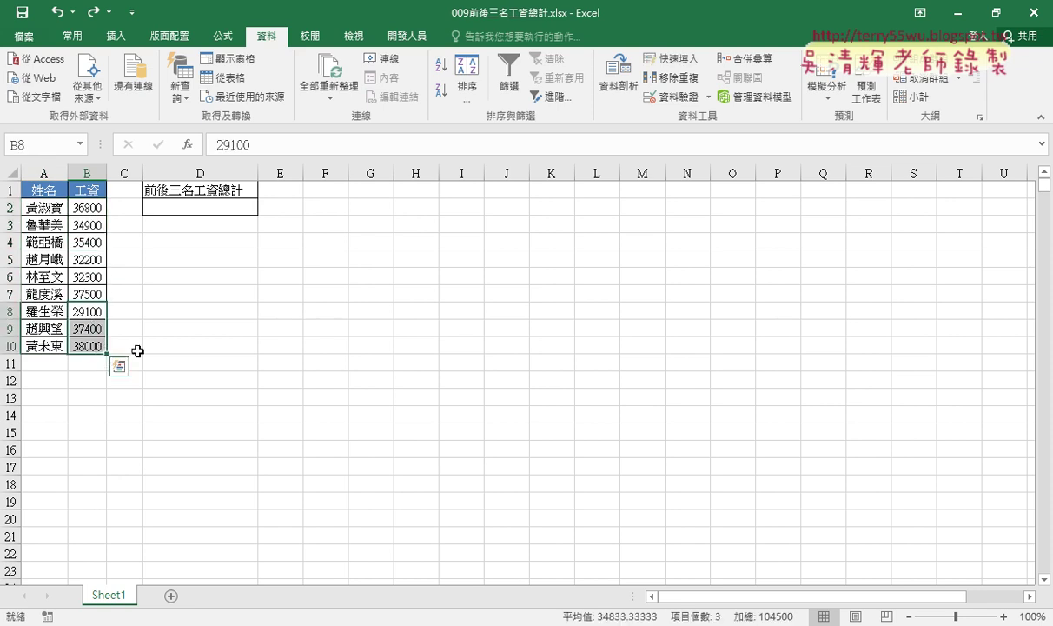
{"action": "left_click", "coordinate": [190, 340]}
{"action": "left_click", "coordinate": [234, 228]}
{"action": "left_click", "coordinate": [247, 207]}
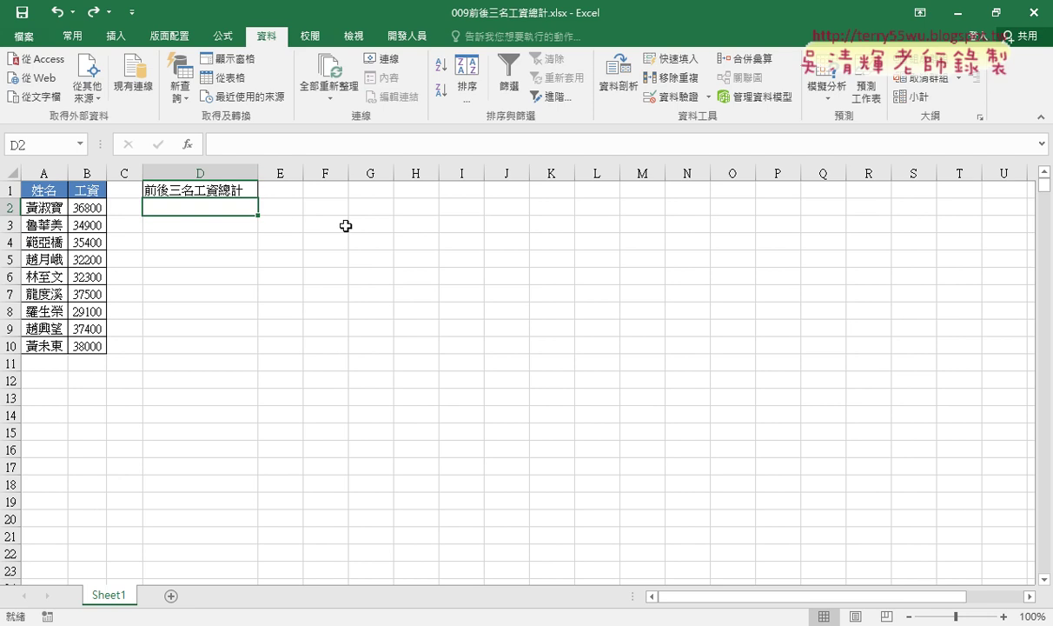